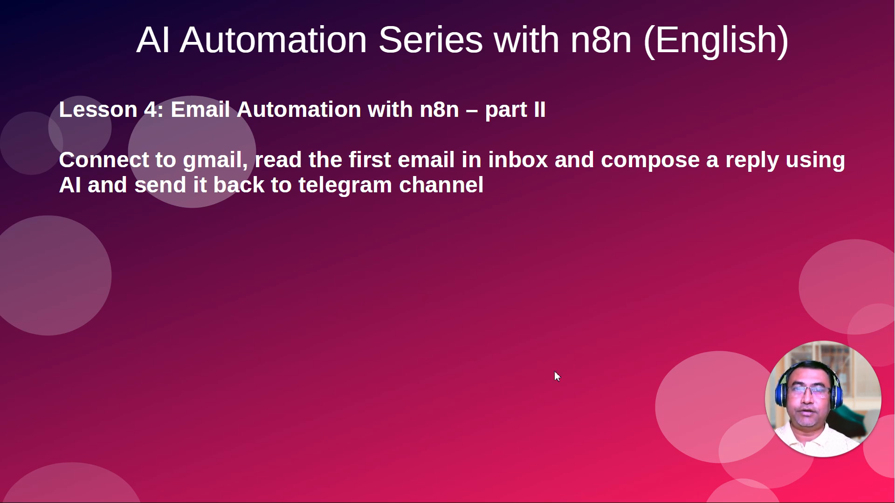
Switch to n8n in the browser and create a new workflow
{"action": "key", "text": "alt+Tab"}
{"action": "key", "text": "alt+Tab"}
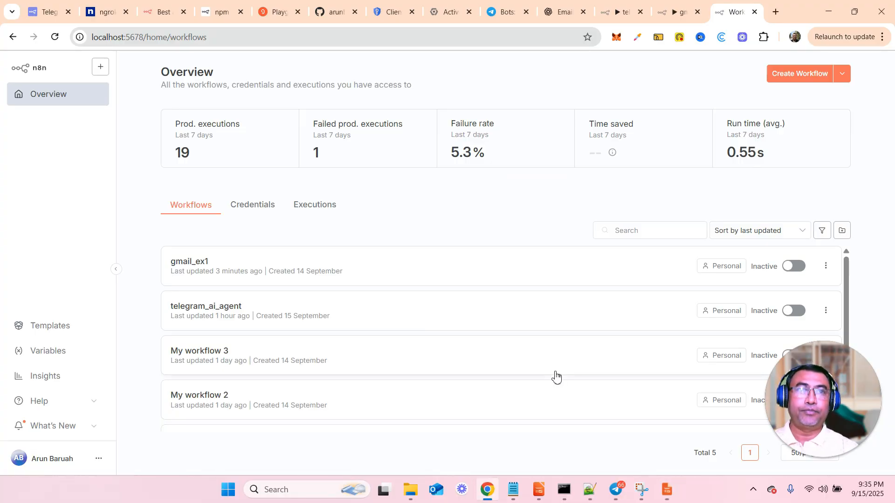
{"action": "left_click", "coordinate": [798, 83]}
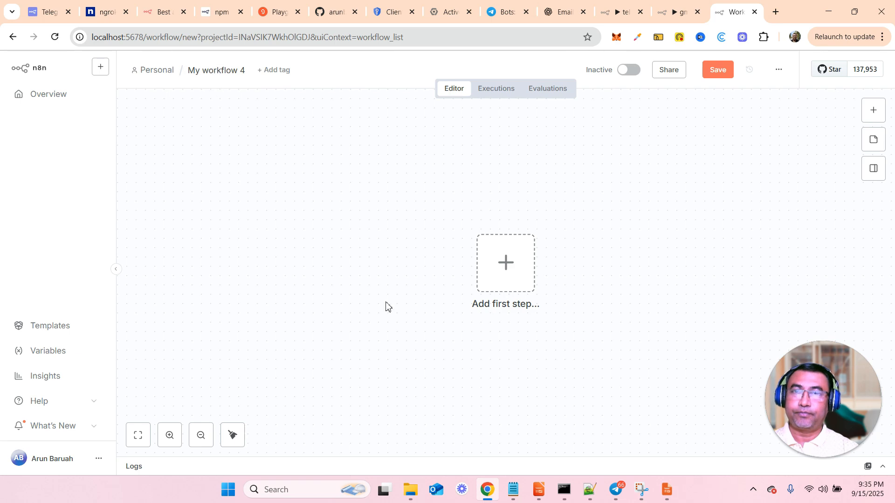
Add a Gmail "On message received" trigger as the workflow's first step
{"action": "left_click", "coordinate": [506, 278]}
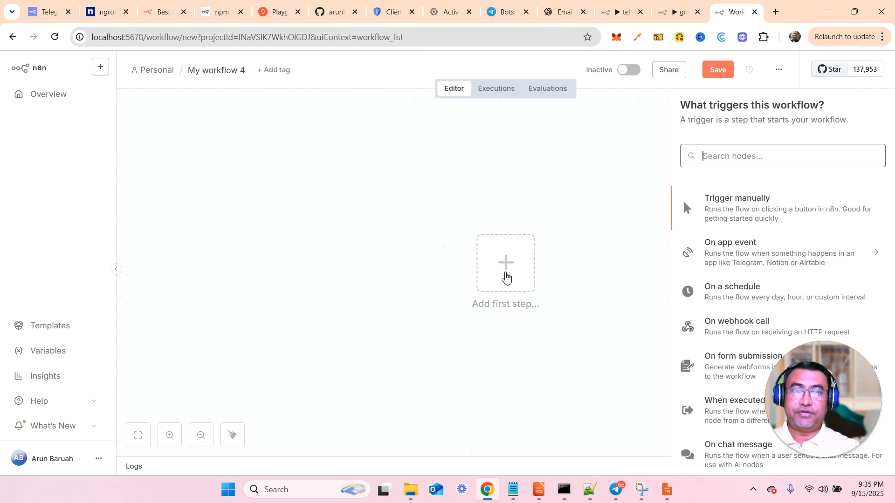
{"action": "type", "text": "gmail"}
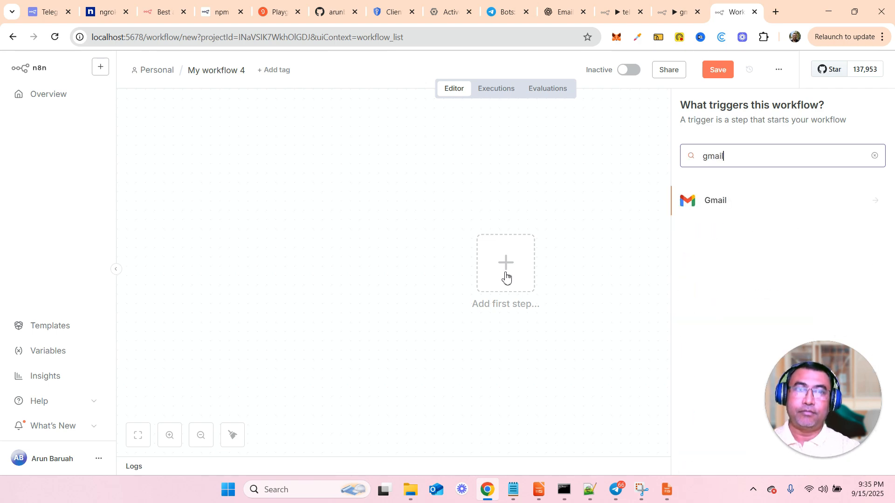
{"action": "left_click", "coordinate": [706, 201]}
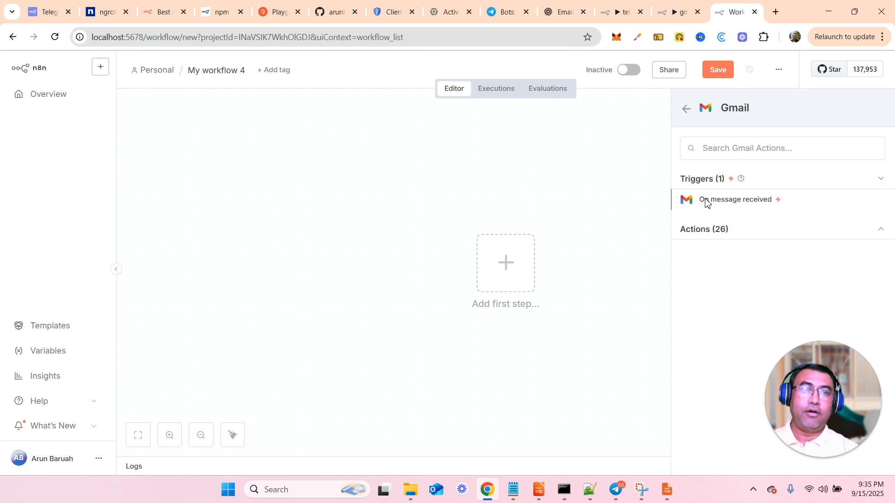
{"action": "left_click", "coordinate": [735, 200]}
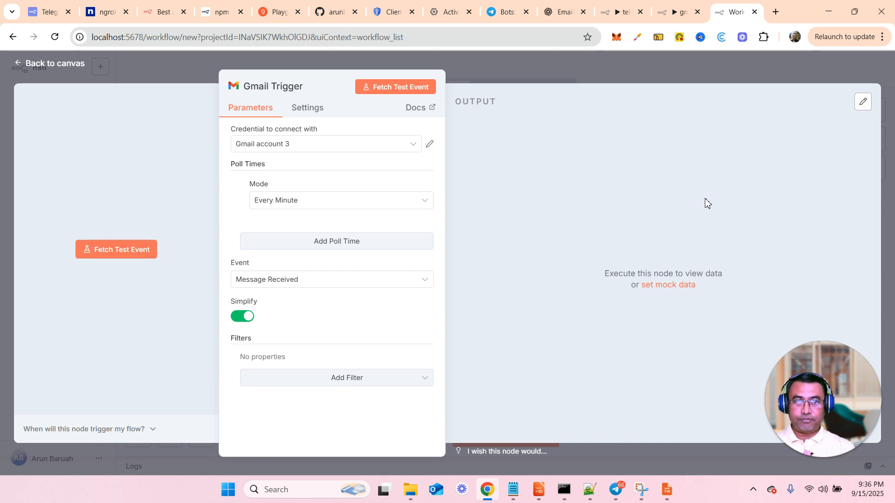
Set the Gmail Trigger's credential to "Gmail account" and turn off Simplify
{"action": "left_click", "coordinate": [340, 148]}
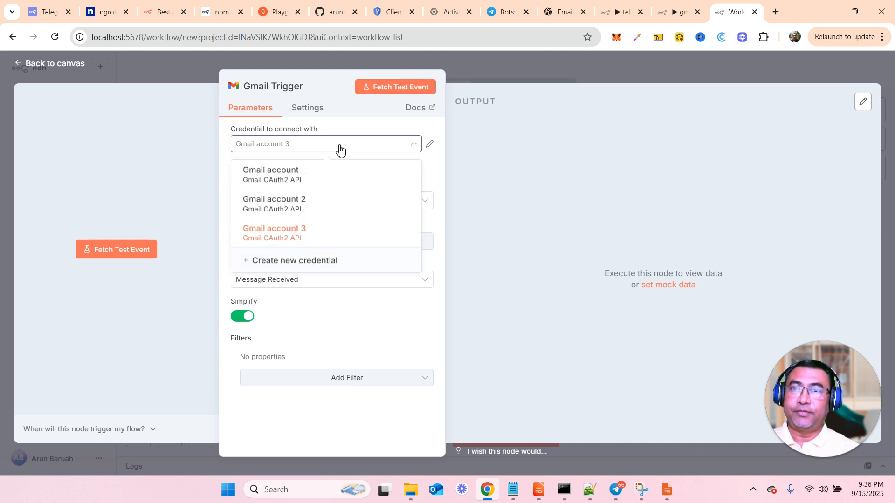
{"action": "left_click", "coordinate": [295, 176]}
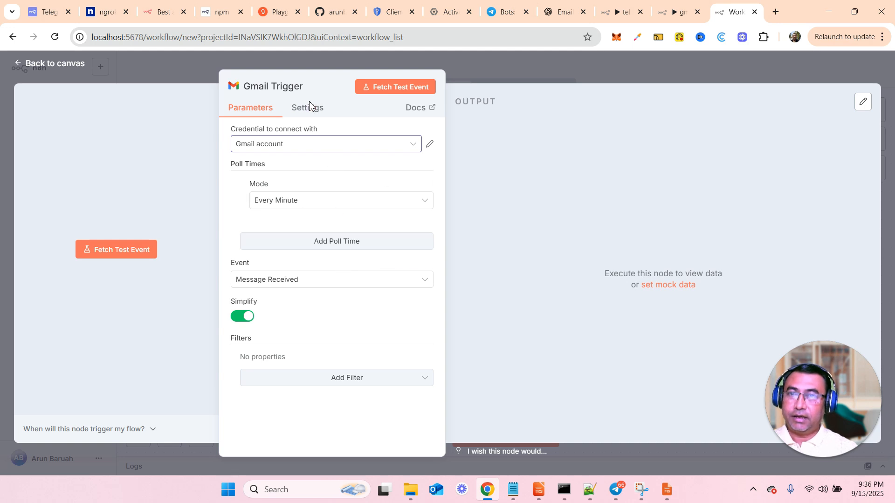
{"action": "left_click", "coordinate": [249, 319]}
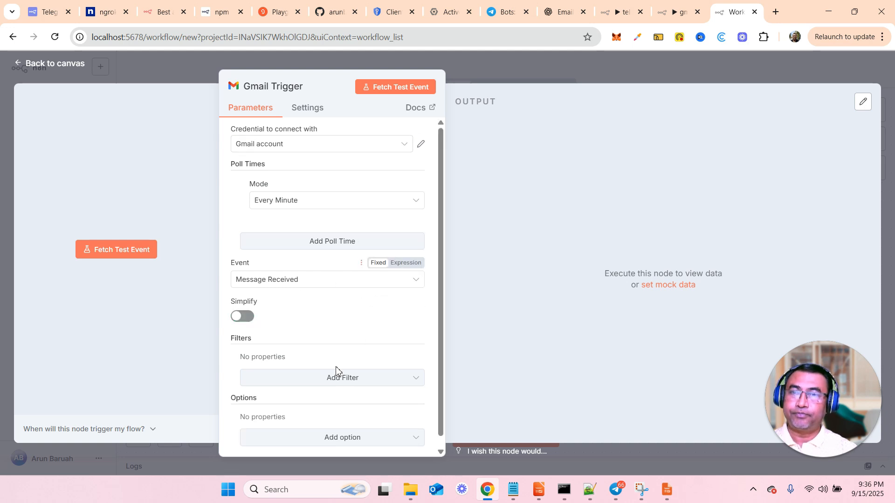
{"action": "scroll", "coordinate": [337, 369], "scroll_direction": "down", "scroll_amount": 1}
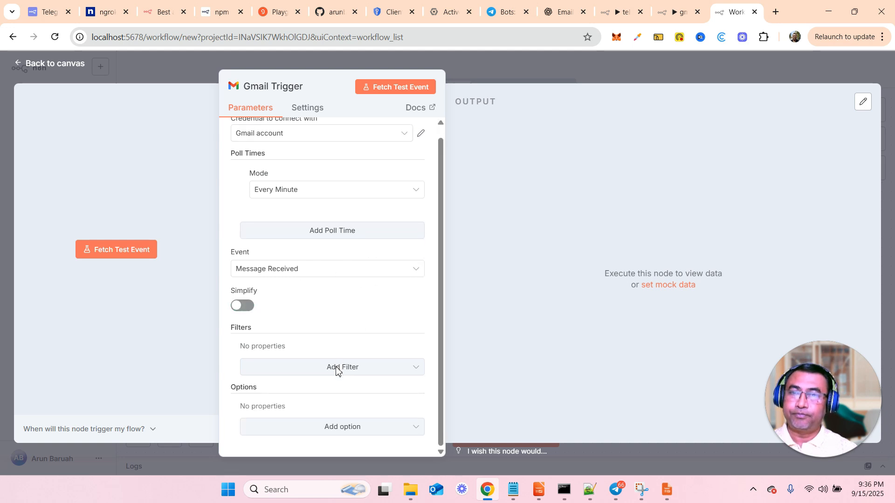
Fetch a test event for the Gmail Trigger, review its output columns and return to the canvas
{"action": "left_click", "coordinate": [400, 90]}
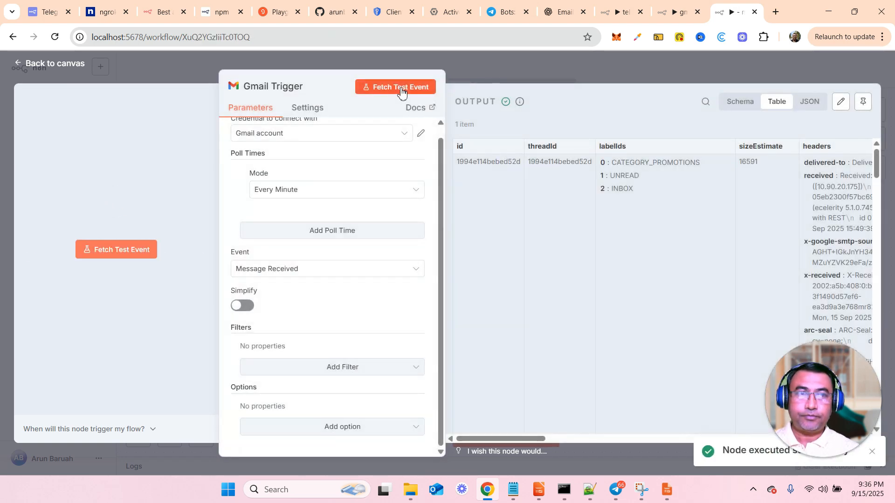
{"action": "scroll", "coordinate": [637, 250], "scroll_direction": "right", "scroll_amount": 10}
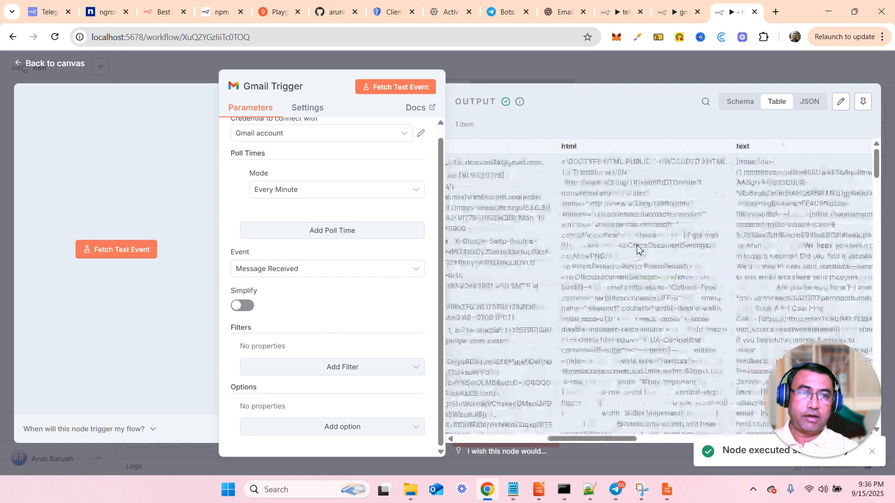
{"action": "scroll", "coordinate": [637, 250], "scroll_direction": "left", "scroll_amount": 10}
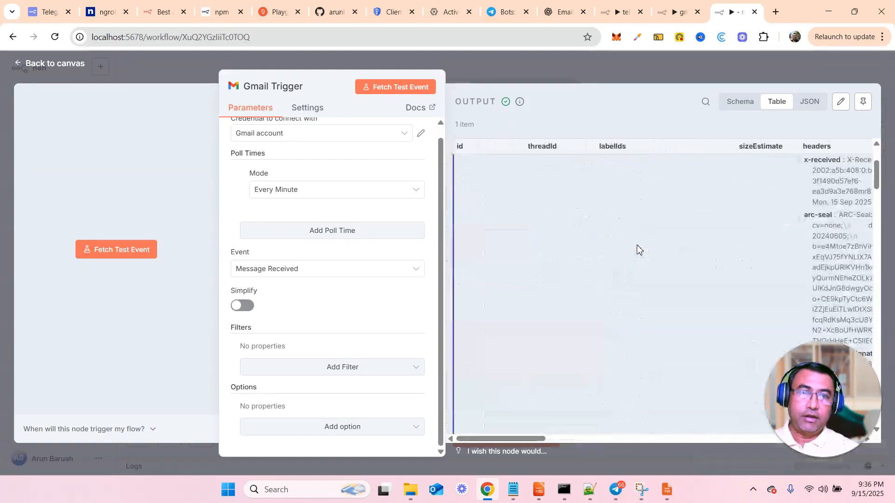
{"action": "scroll", "coordinate": [637, 251], "scroll_direction": "up", "scroll_amount": 2}
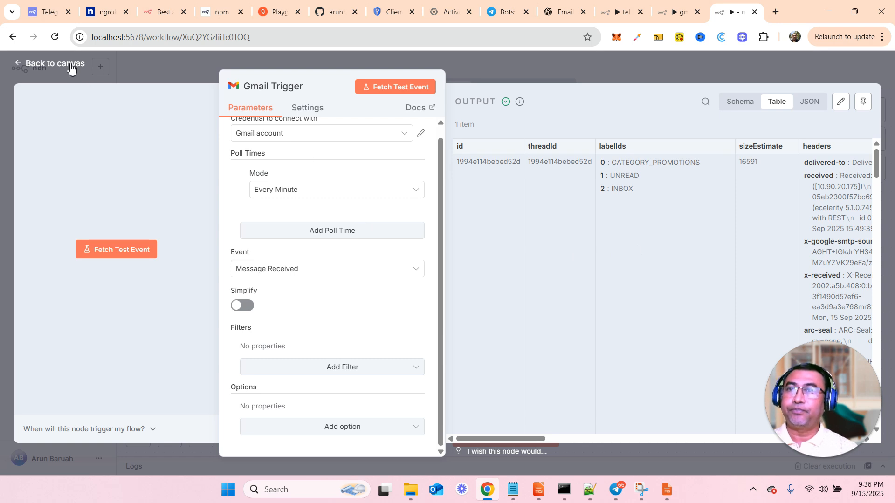
{"action": "left_click", "coordinate": [71, 69]}
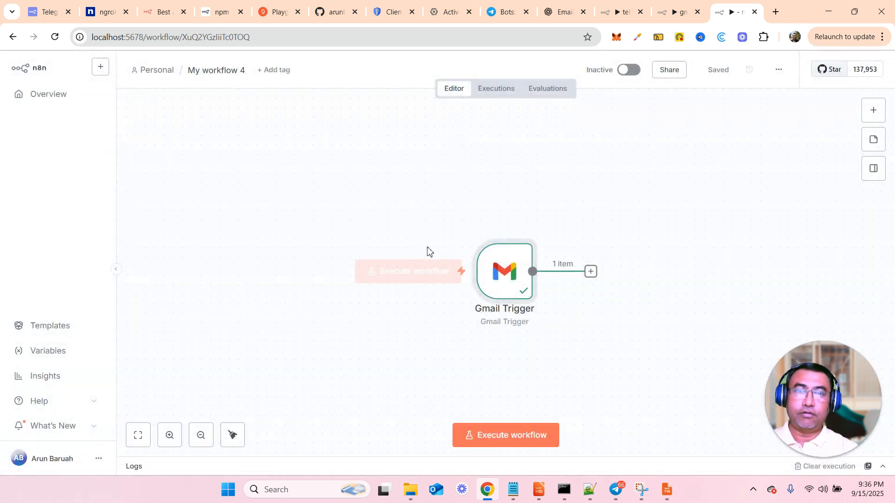
Move the Gmail Trigger node toward the canvas's upper left and add an Edit Fields (Set) node after it
{"action": "left_click_drag", "start_coordinate": [487, 271], "coordinate": [285, 211]}
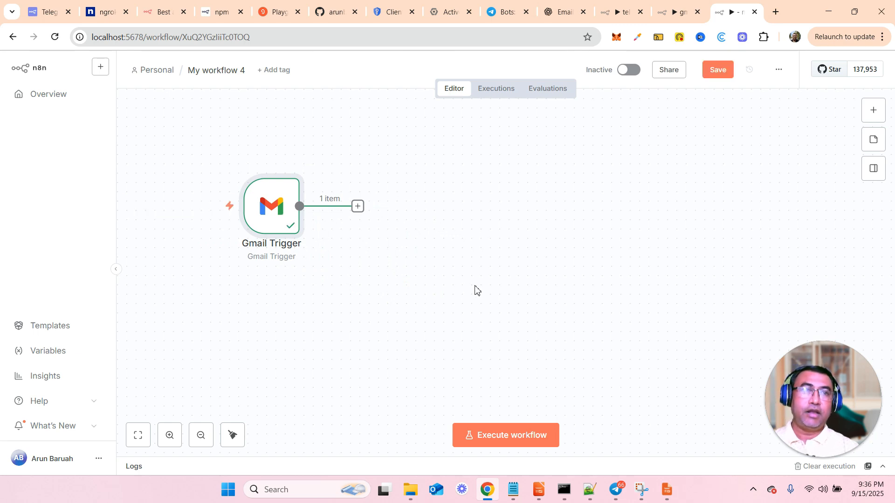
{"action": "left_click", "coordinate": [358, 207]}
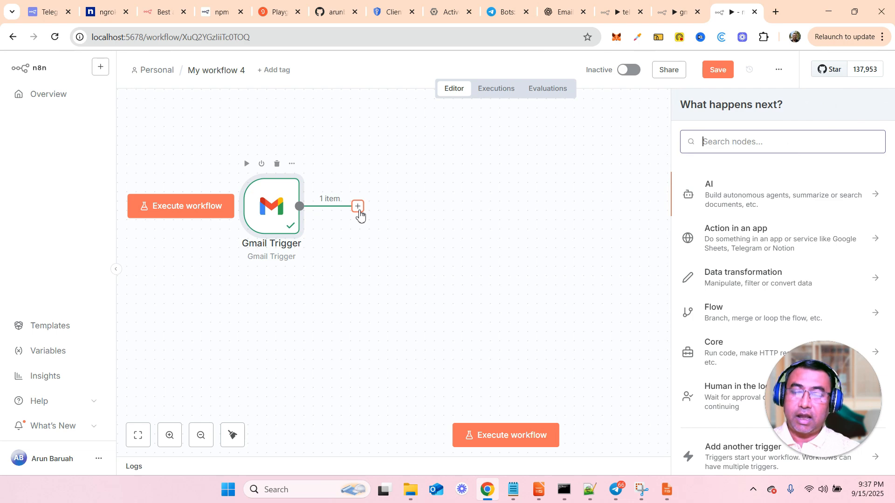
{"action": "type", "text": "set"}
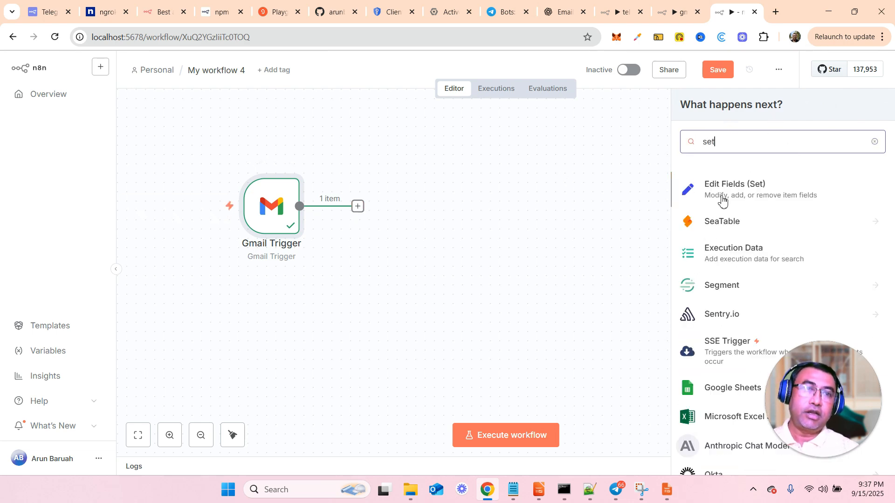
{"action": "left_click", "coordinate": [724, 195]}
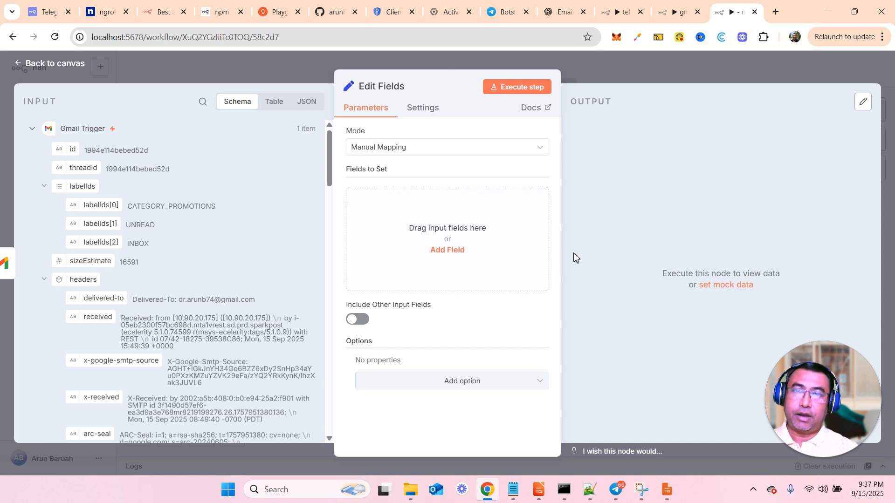
Keep Manual Mapping as the Edit Fields mode and add a String field named "context"
{"action": "left_click", "coordinate": [447, 153]}
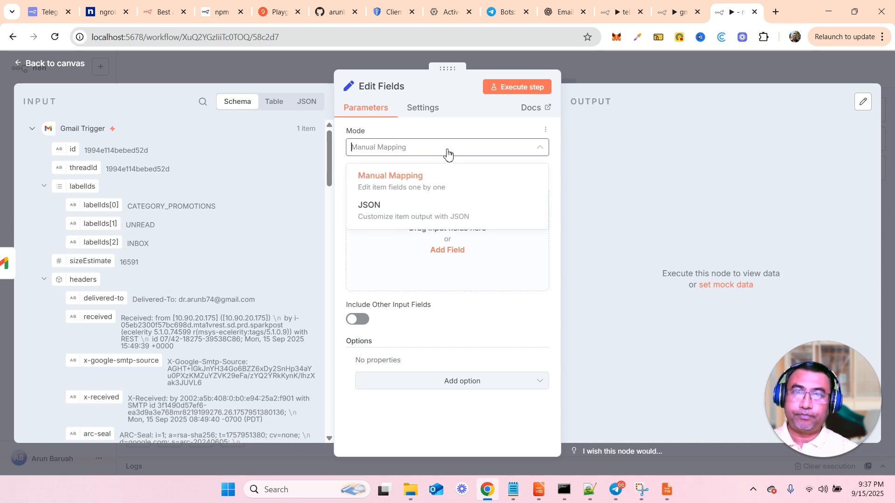
{"action": "left_click", "coordinate": [425, 176]}
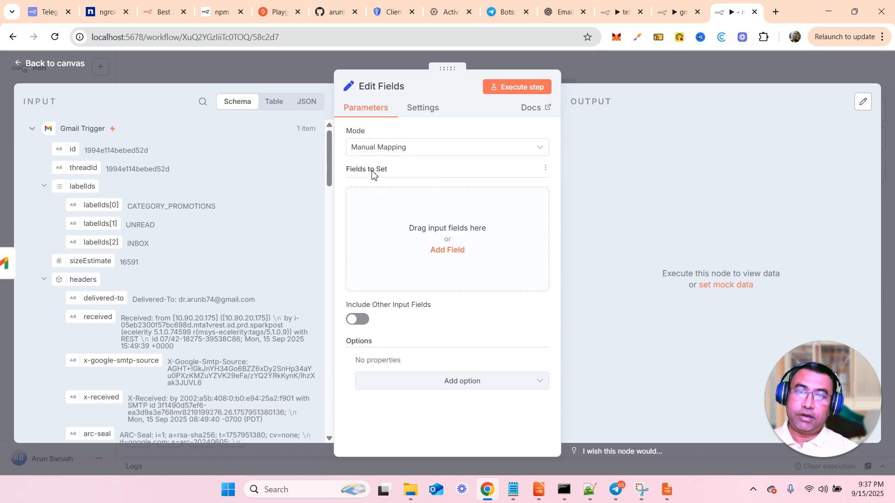
{"action": "left_click", "coordinate": [447, 249]}
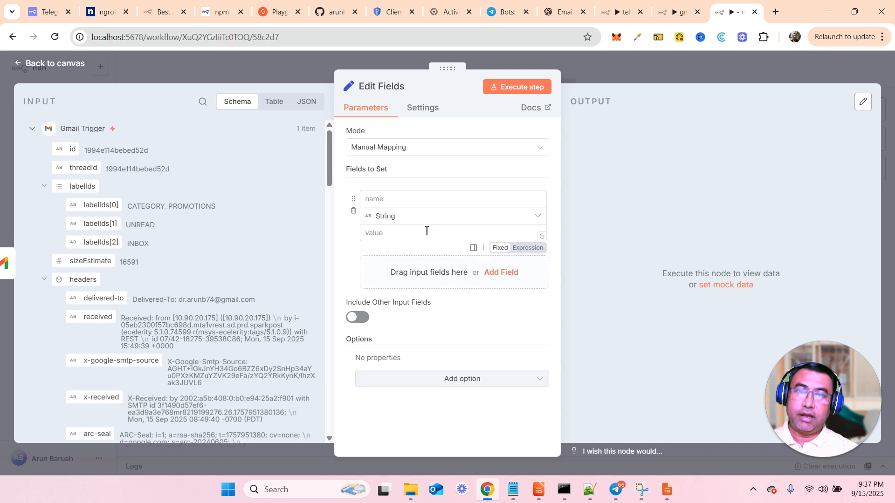
{"action": "type", "text": "context"}
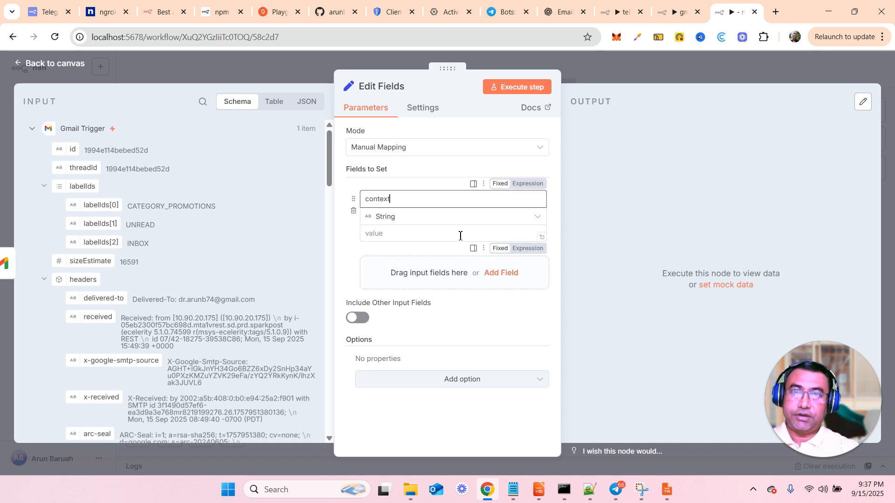
Map the email's "from" header from the Gmail Trigger data as the value of the context field
{"action": "left_click", "coordinate": [404, 235]}
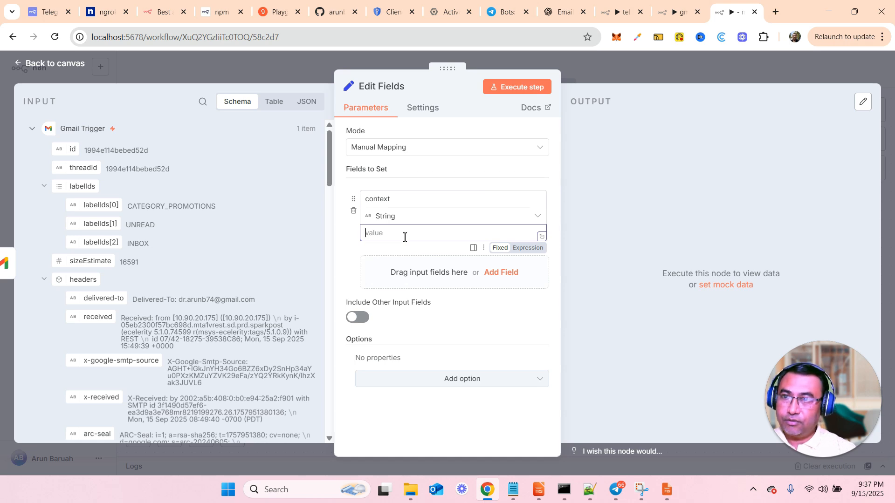
{"action": "scroll", "coordinate": [201, 283], "scroll_direction": "down", "scroll_amount": 15}
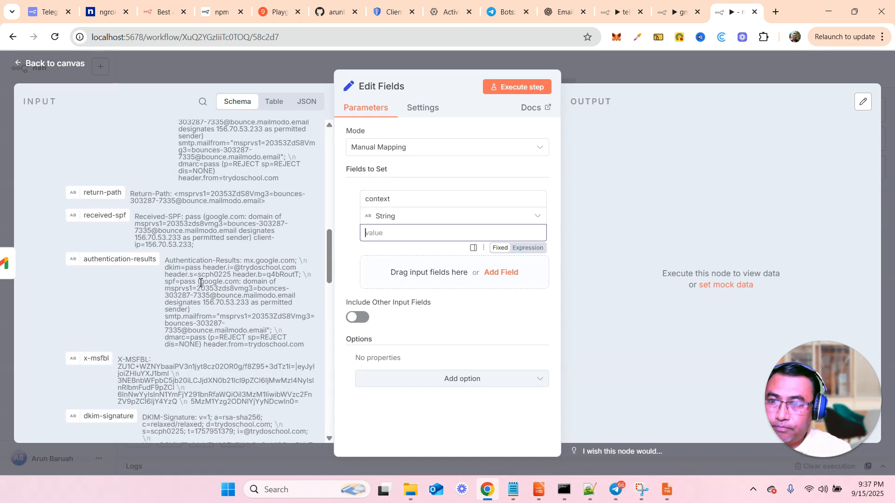
{"action": "scroll", "coordinate": [201, 283], "scroll_direction": "down", "scroll_amount": 10}
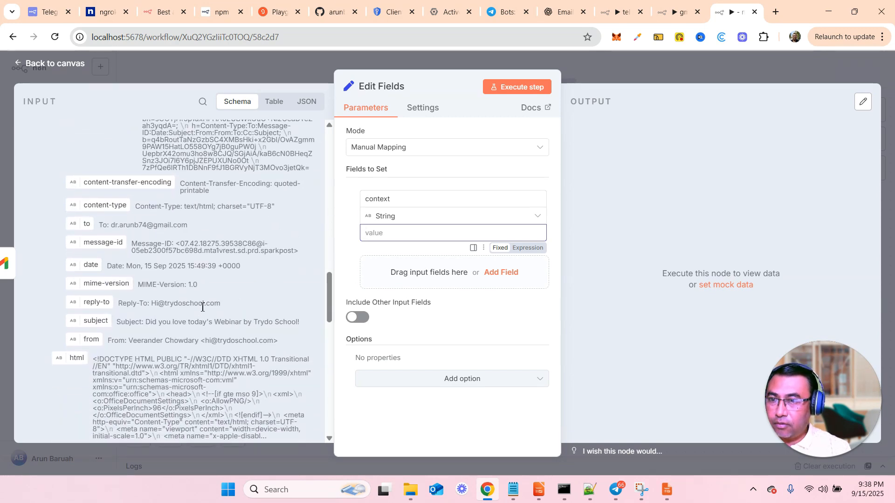
{"action": "scroll", "coordinate": [202, 308], "scroll_direction": "down", "scroll_amount": 2}
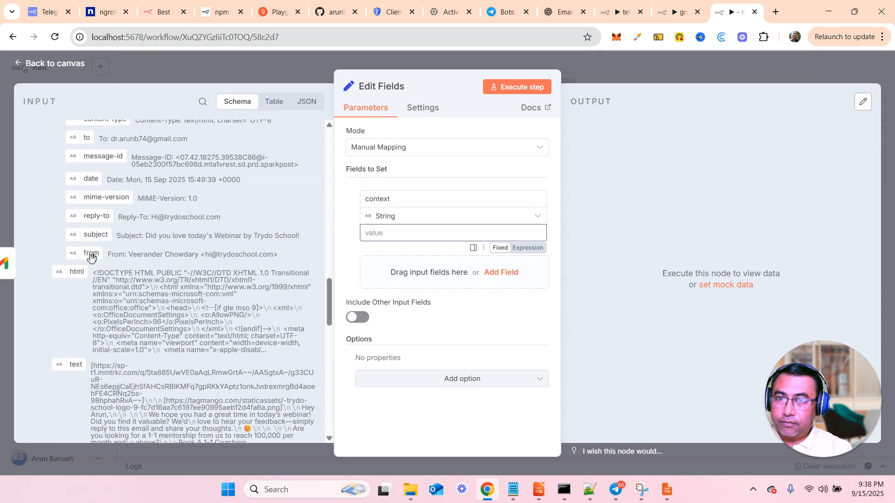
{"action": "left_click_drag", "start_coordinate": [92, 257], "coordinate": [400, 250]}
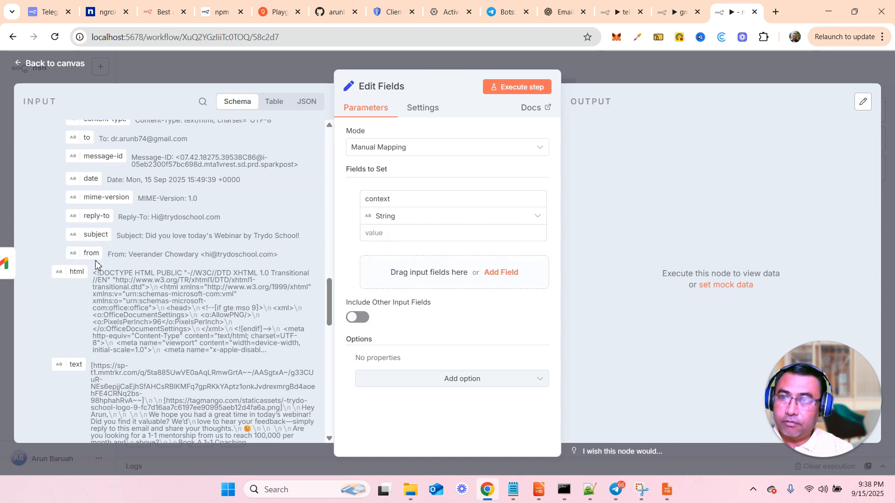
{"action": "left_click_drag", "start_coordinate": [95, 255], "coordinate": [434, 233]}
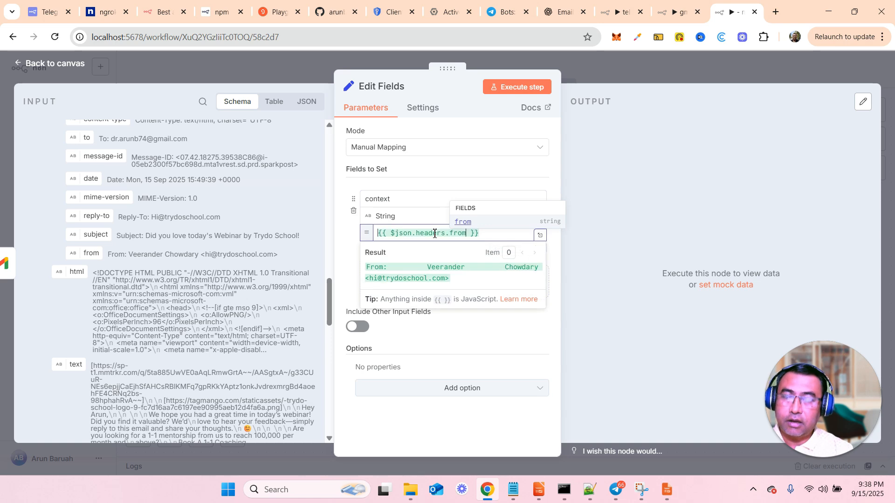
Open the context value in the full expression editor, prefix it with "From:" and add a "Subject:" line below
{"action": "left_click", "coordinate": [540, 239]}
{"action": "left_click", "coordinate": [289, 152]}
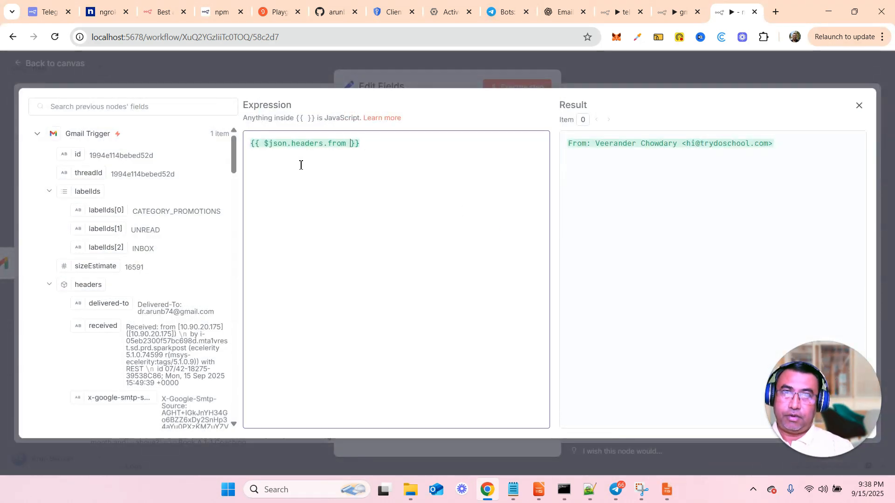
{"action": "key", "text": "Home"}
{"action": "type", "text": "From:"}
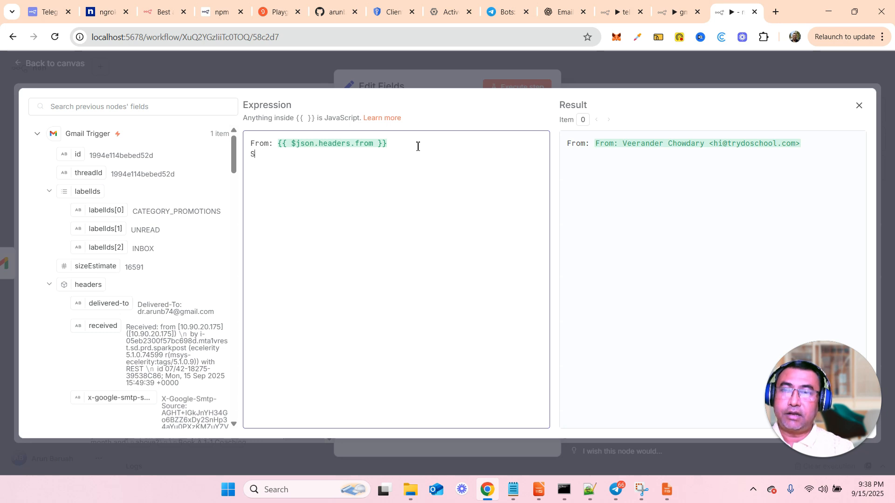
{"action": "type", "text": "ct:"}
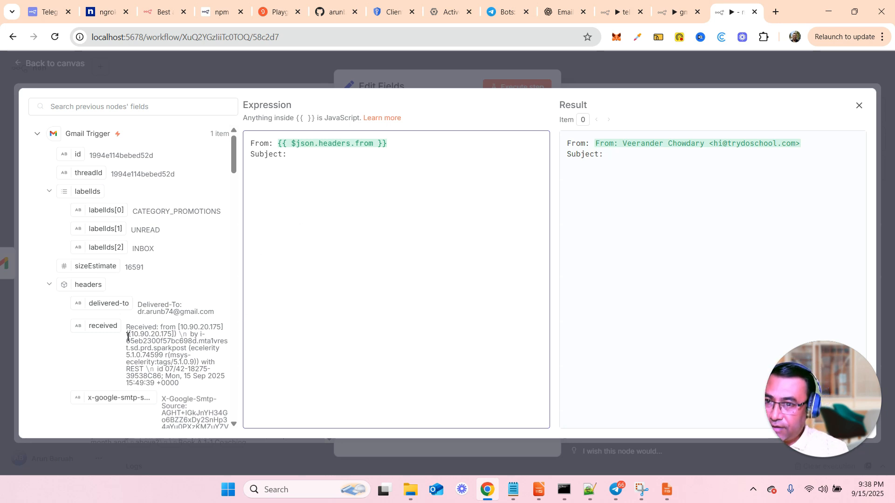
Find the email's subject header in the Gmail Trigger data and map it after "Subject:" in the context expression
{"action": "scroll", "coordinate": [128, 336], "scroll_direction": "down", "scroll_amount": 10}
{"action": "scroll", "coordinate": [128, 340], "scroll_direction": "down", "scroll_amount": 10}
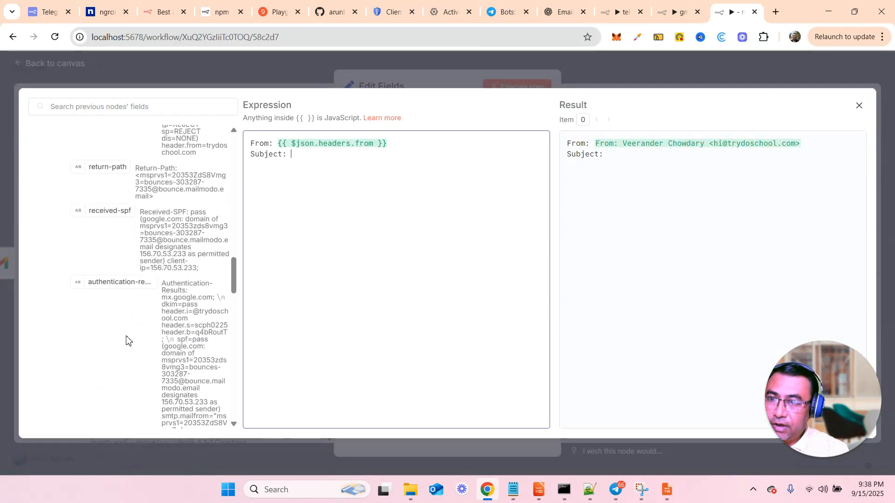
{"action": "scroll", "coordinate": [126, 340], "scroll_direction": "up", "scroll_amount": 20}
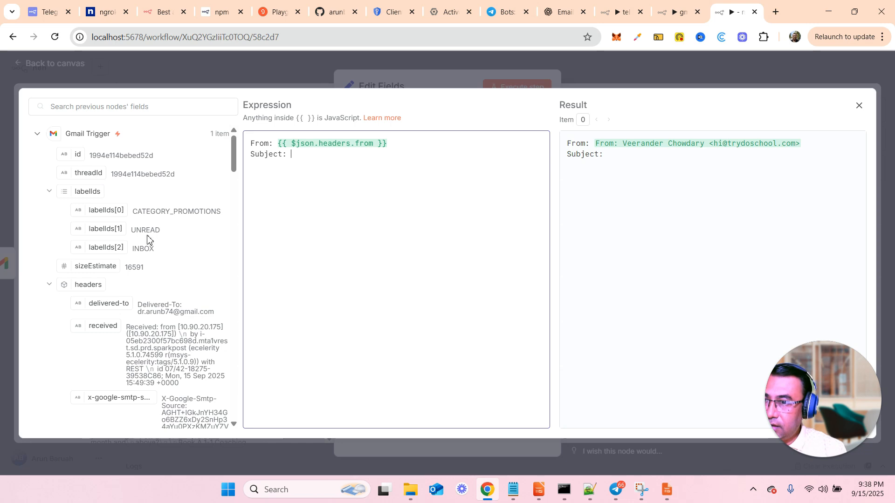
{"action": "scroll", "coordinate": [154, 312], "scroll_direction": "down", "scroll_amount": 5}
{"action": "scroll", "coordinate": [154, 315], "scroll_direction": "down", "scroll_amount": 6}
{"action": "scroll", "coordinate": [156, 315], "scroll_direction": "down", "scroll_amount": 6}
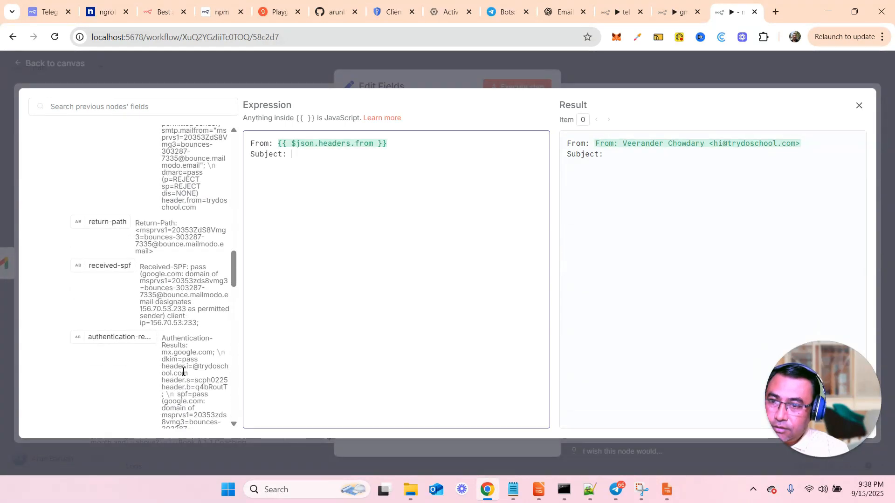
{"action": "scroll", "coordinate": [183, 372], "scroll_direction": "down", "scroll_amount": 6}
{"action": "scroll", "coordinate": [183, 372], "scroll_direction": "down", "scroll_amount": 4}
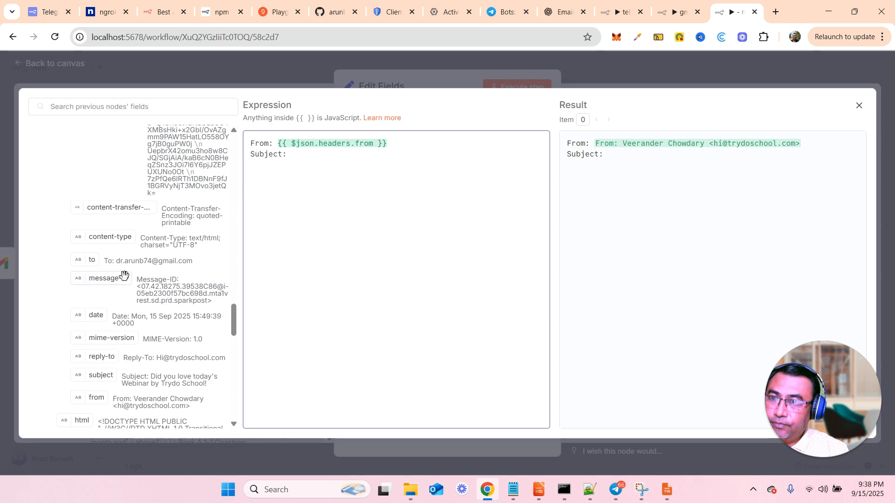
{"action": "scroll", "coordinate": [181, 340], "scroll_direction": "down", "scroll_amount": 5}
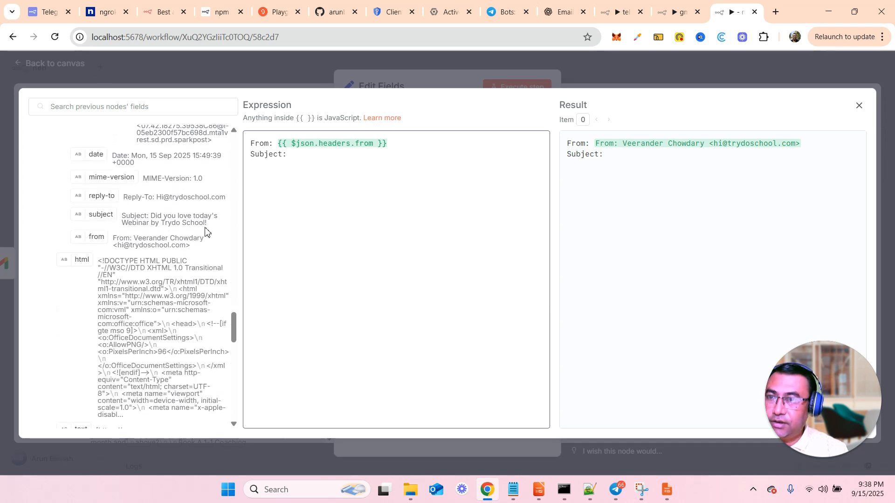
{"action": "left_click_drag", "start_coordinate": [100, 214], "coordinate": [318, 164]}
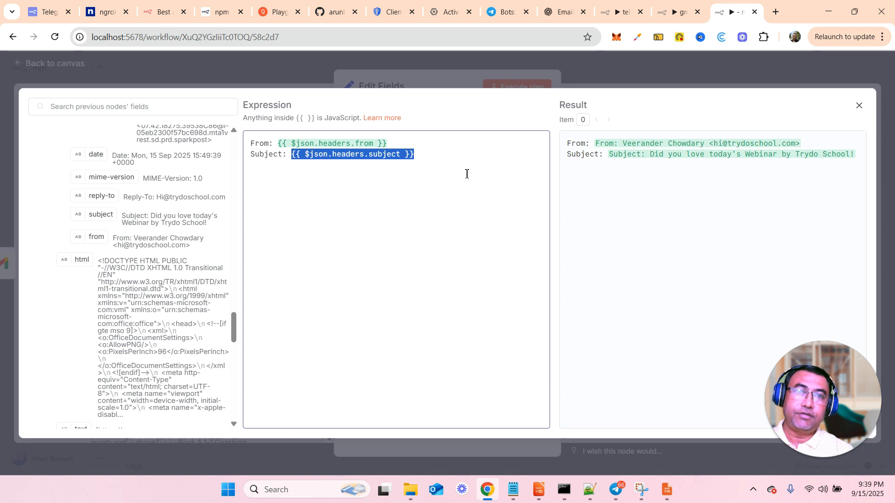
{"action": "left_click", "coordinate": [451, 157]}
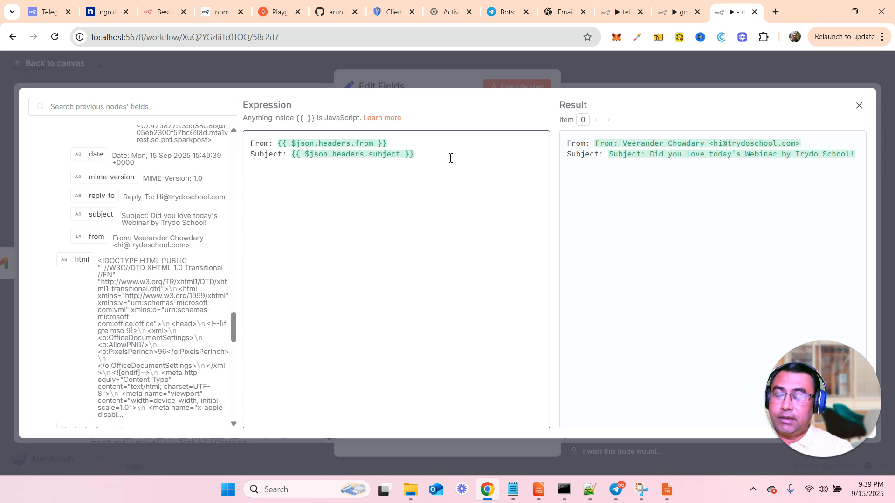
Add a "Body:" line to the context expression, map the email's text field to it and close the expression editor
{"action": "type", "text": "Body:"}
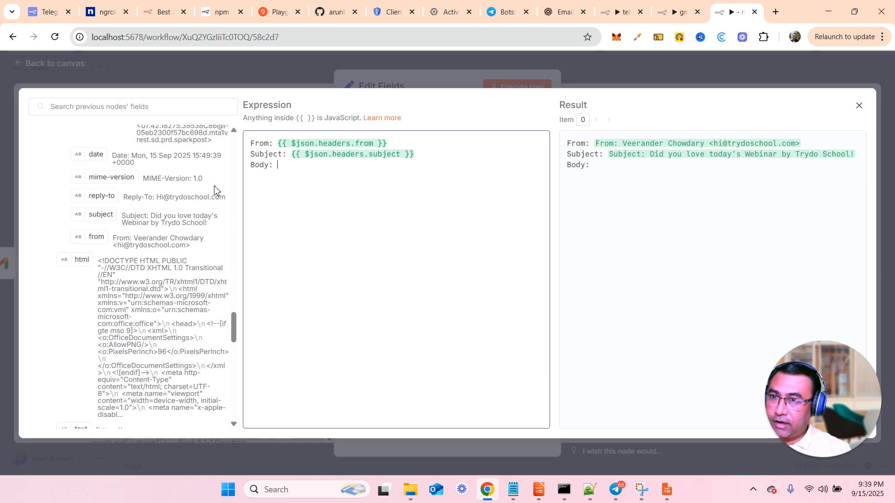
{"action": "scroll", "coordinate": [165, 266], "scroll_direction": "down", "scroll_amount": 5}
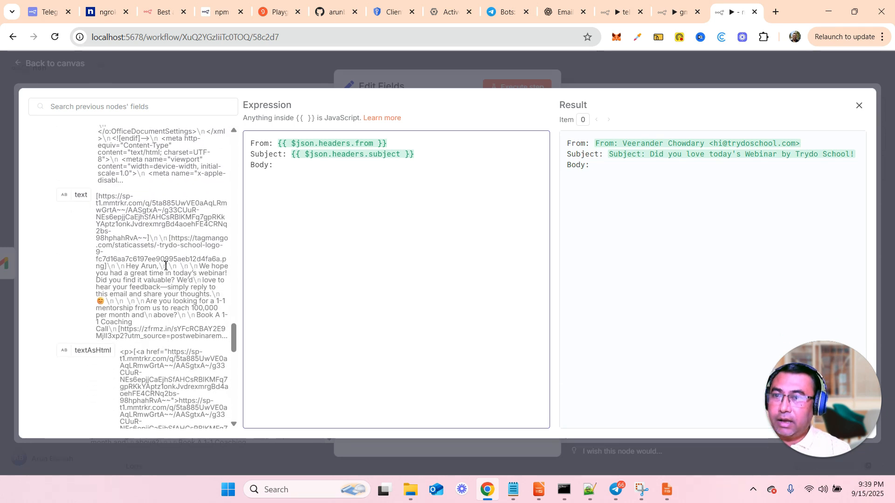
{"action": "left_click_drag", "start_coordinate": [82, 198], "coordinate": [324, 177]}
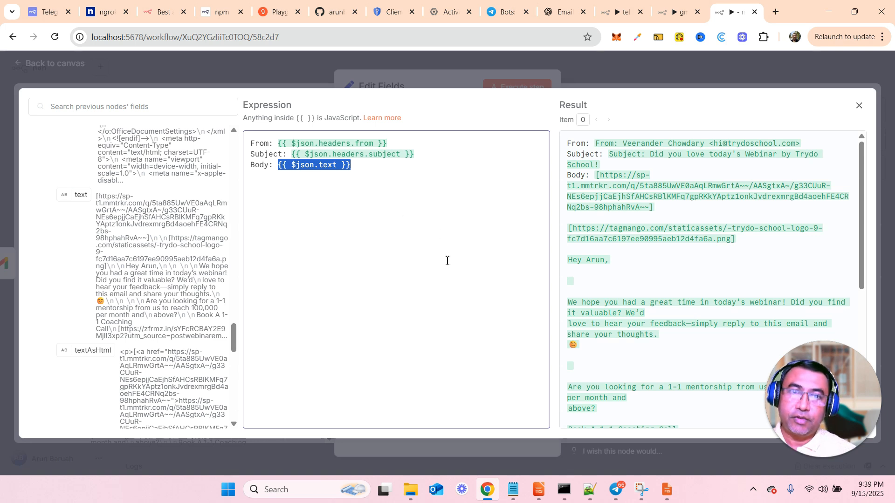
{"action": "left_click", "coordinate": [860, 108]}
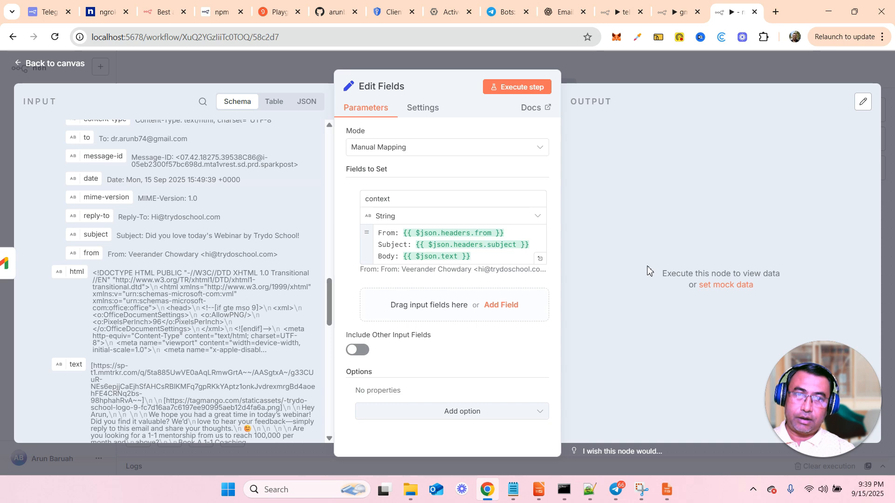
Execute the Edit Fields step and review the context value in its output
{"action": "left_click", "coordinate": [502, 90]}
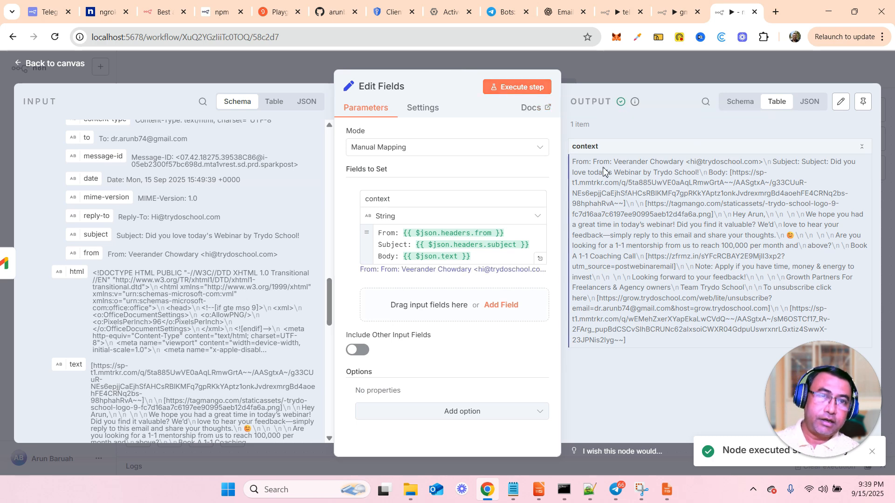
{"action": "left_click_drag", "start_coordinate": [592, 162], "coordinate": [784, 363]}
{"action": "left_click", "coordinate": [702, 384]}
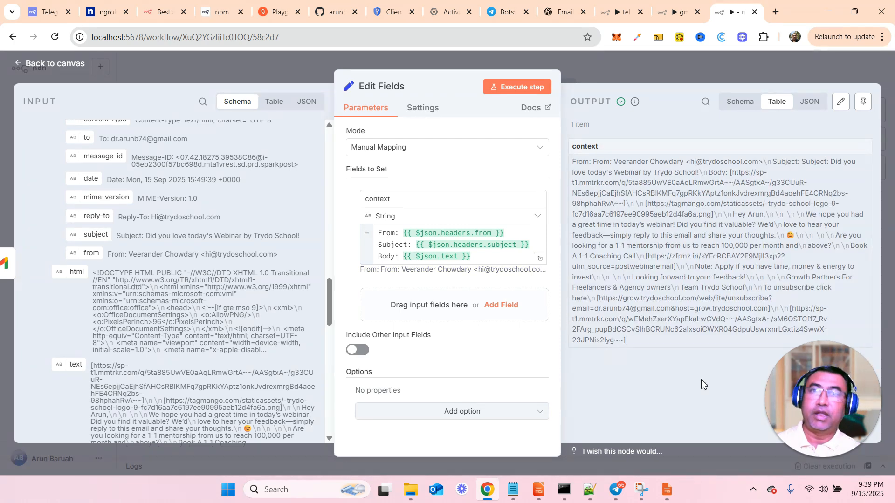
Return to the canvas, add an AI Agent node after Edit Fields and set its prompt source to "Define below"
{"action": "left_click", "coordinate": [72, 65]}
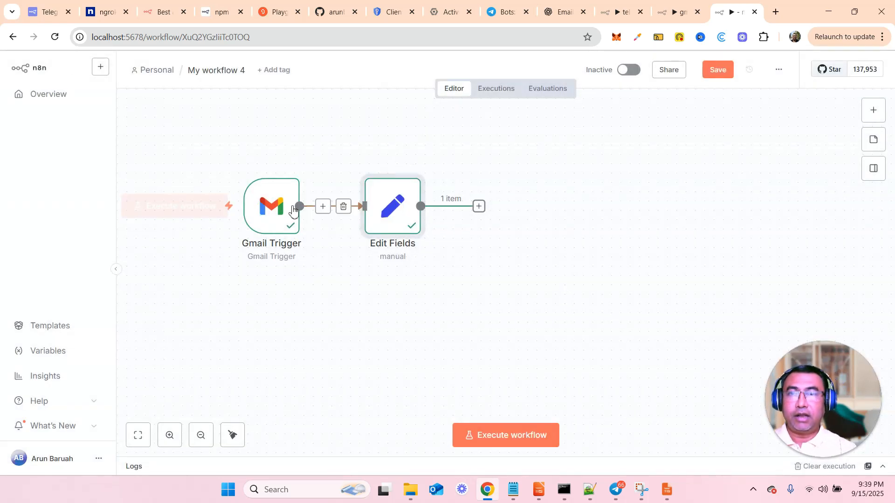
{"action": "left_click", "coordinate": [481, 214]}
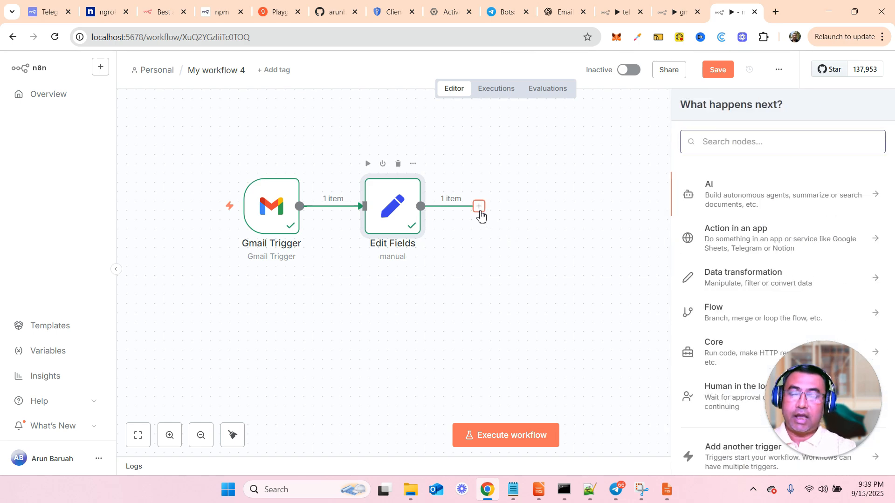
{"action": "type", "text": "ag"}
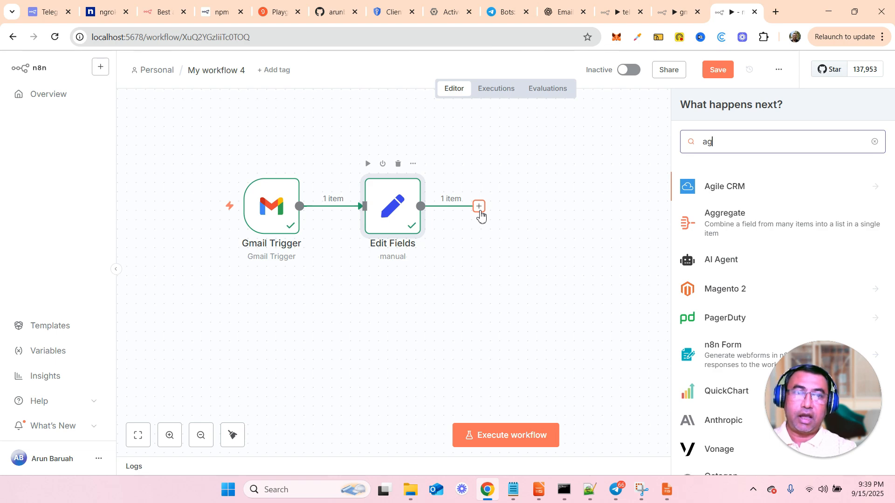
{"action": "left_click", "coordinate": [710, 264]}
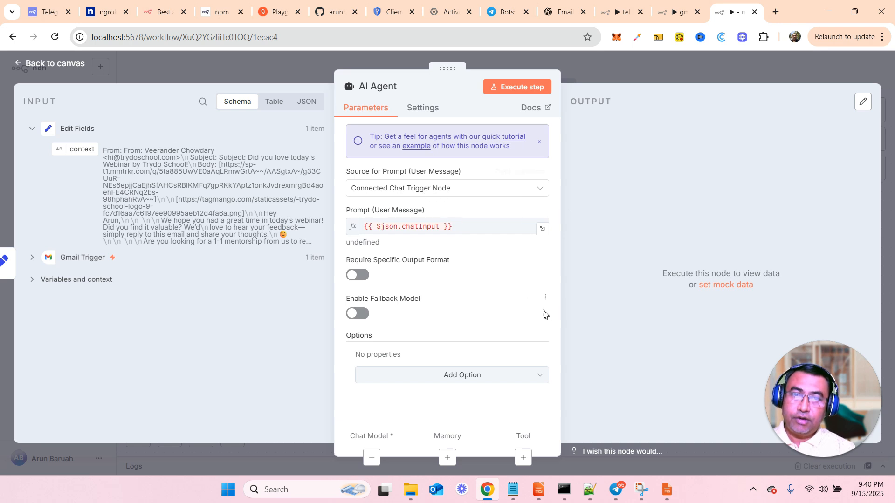
{"action": "left_click", "coordinate": [394, 194]}
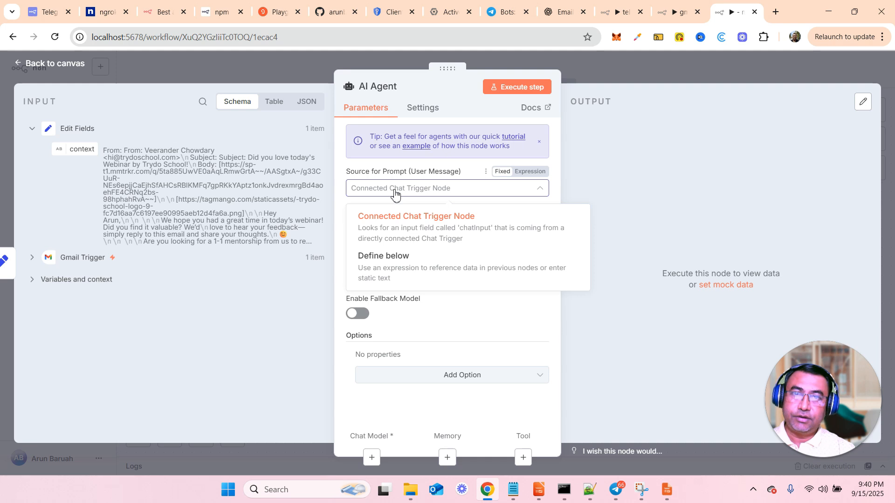
{"action": "left_click", "coordinate": [395, 273]}
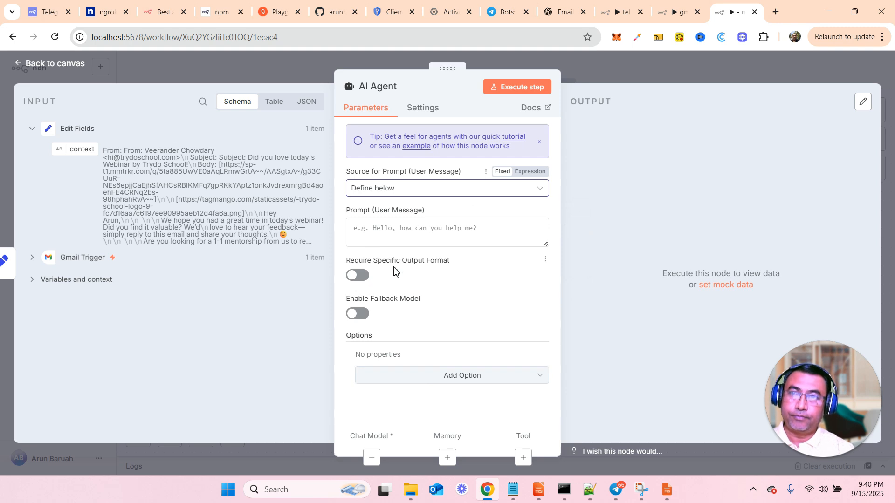
Copy the "You are an expert ai agent who draft replies to email" instructions from Notepad++ and paste them as the agent's user message prompt
{"action": "left_click", "coordinate": [402, 240]}
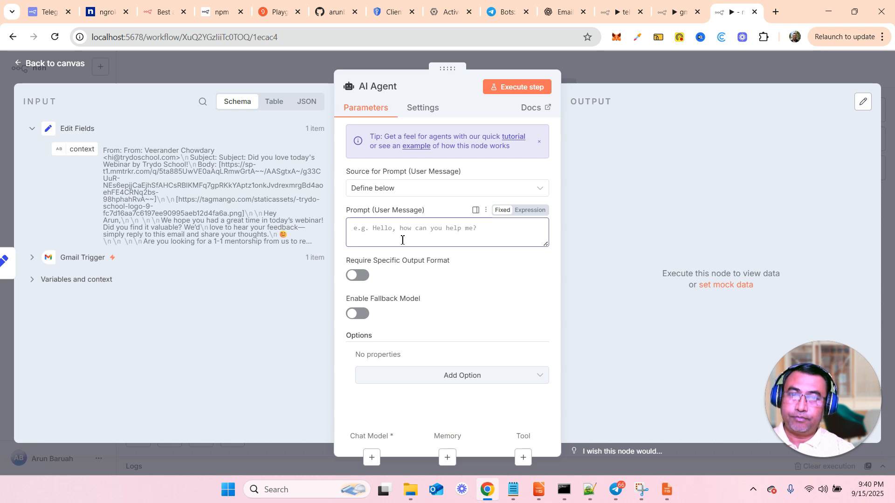
{"action": "type", "text": "You are an"}
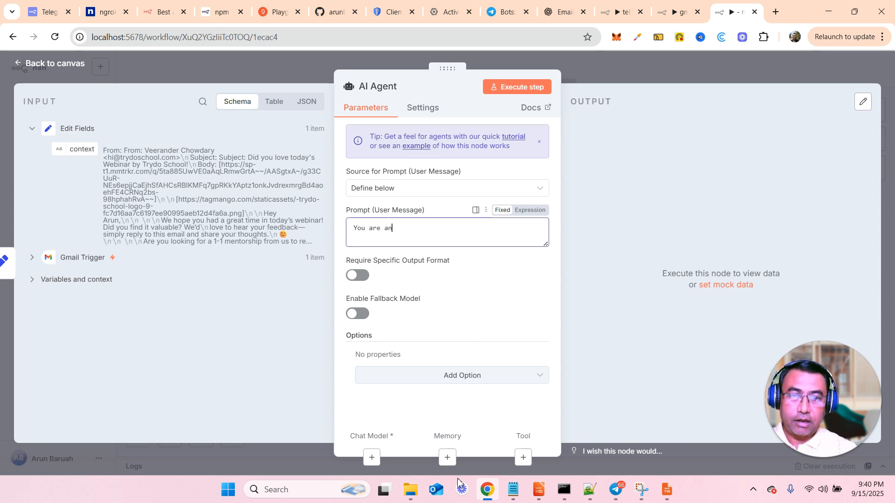
{"action": "left_click", "coordinate": [589, 490]}
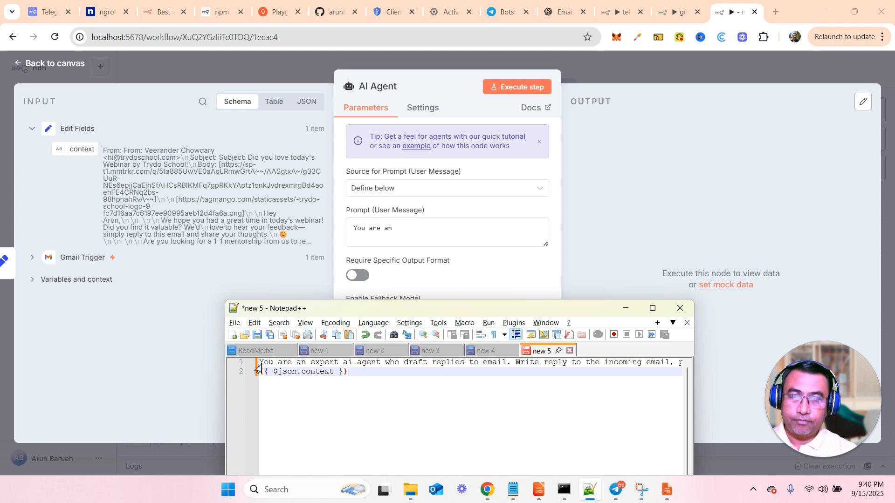
{"action": "key", "text": "ctrl+a"}
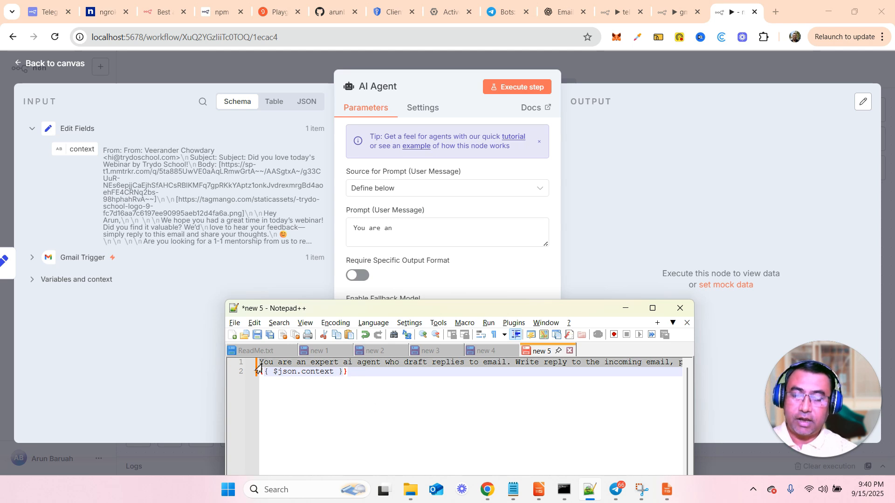
{"action": "left_click", "coordinate": [416, 231]}
{"action": "key", "text": "ctrl+a"}
{"action": "key", "text": "ctrl+v"}
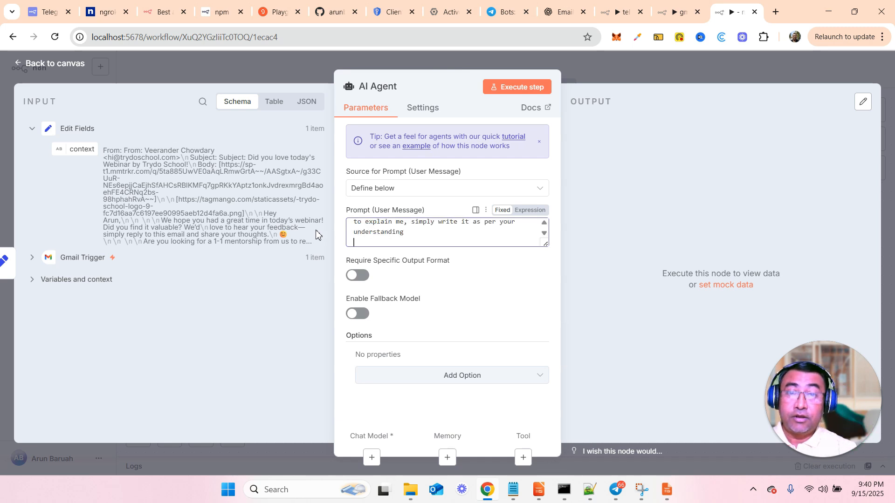
Read through the AI Agent's user message prompt from its first line to its end
{"action": "key", "text": "Up"}
{"action": "key", "text": "Up"}
{"action": "key", "text": "Up"}
{"action": "key", "text": "Up"}
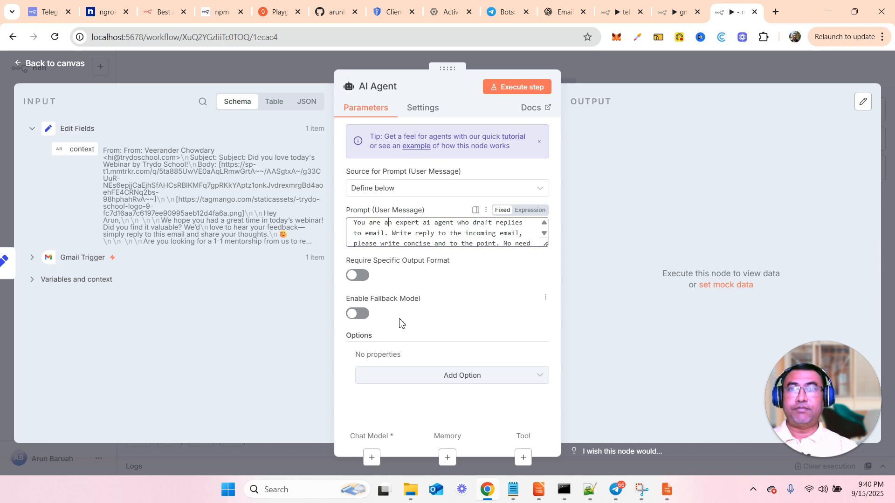
{"action": "key", "text": "Right"}
{"action": "key", "text": "Right"}
{"action": "key", "text": "Right"}
{"action": "key", "text": "Right"}
{"action": "key", "text": "Right"}
{"action": "key", "text": "Right"}
{"action": "key", "text": "Right"}
{"action": "key", "text": "Right"}
{"action": "key", "text": "Right"}
{"action": "key", "text": "Right"}
{"action": "key", "text": "Right"}
{"action": "key", "text": "Right"}
{"action": "key", "text": "Right"}
{"action": "key", "text": "Right"}
{"action": "key", "text": "Right"}
{"action": "key", "text": "Right"}
{"action": "key", "text": "Right"}
{"action": "key", "text": "Right"}
{"action": "key", "text": "Right"}
{"action": "key", "text": "Right"}
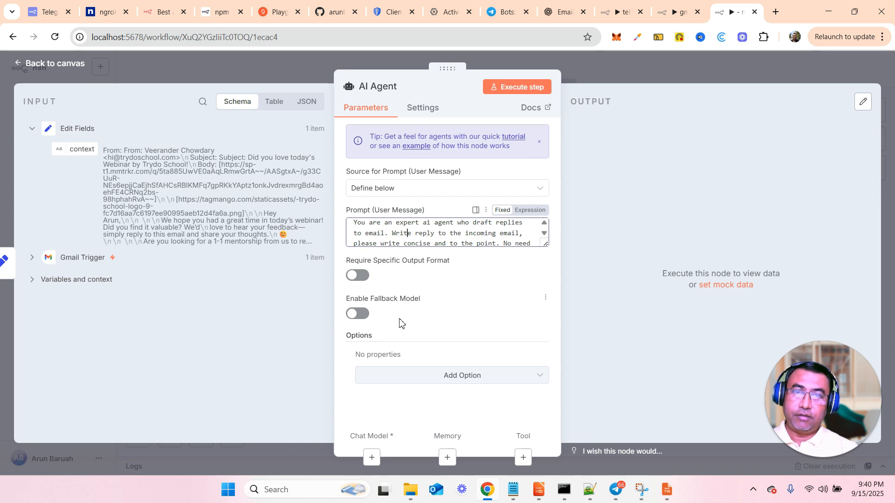
{"action": "key", "text": "Right"}
{"action": "key", "text": "Right"}
{"action": "key", "text": "Right"}
{"action": "key", "text": "Right"}
{"action": "key", "text": "Right"}
{"action": "key", "text": "Right"}
{"action": "key", "text": "Right"}
{"action": "key", "text": "Right"}
{"action": "key", "text": "Right"}
{"action": "key", "text": "Right"}
{"action": "key", "text": "Right"}
{"action": "key", "text": "Right"}
{"action": "key", "text": "Right"}
{"action": "key", "text": "Right"}
{"action": "key", "text": "Right"}
{"action": "key", "text": "Right"}
{"action": "key", "text": "Right"}
{"action": "key", "text": "Right"}
{"action": "key", "text": "Right"}
{"action": "key", "text": "Right"}
{"action": "key", "text": "Right"}
{"action": "key", "text": "Right"}
{"action": "key", "text": "Right"}
{"action": "key", "text": "Right"}
{"action": "key", "text": "Right"}
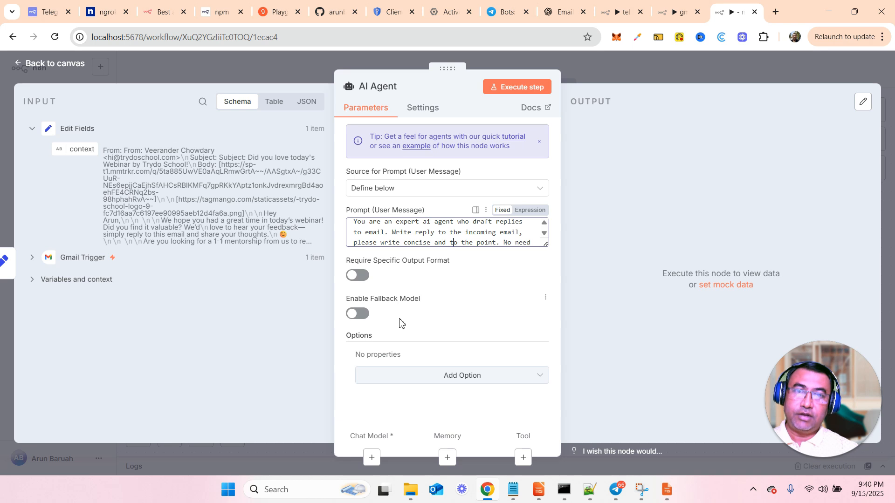
{"action": "key", "text": "Right"}
{"action": "key", "text": "Right"}
{"action": "key", "text": "Right"}
{"action": "key", "text": "Right"}
{"action": "key", "text": "Right"}
{"action": "key", "text": "Right"}
{"action": "key", "text": "Right"}
{"action": "key", "text": "Right"}
{"action": "key", "text": "Right"}
{"action": "key", "text": "Right"}
{"action": "key", "text": "Right"}
{"action": "key", "text": "Right"}
{"action": "key", "text": "Right"}
{"action": "key", "text": "Right"}
{"action": "key", "text": "Right"}
{"action": "key", "text": "Right"}
{"action": "key", "text": "Right"}
{"action": "key", "text": "Right"}
{"action": "key", "text": "Right"}
{"action": "key", "text": "Right"}
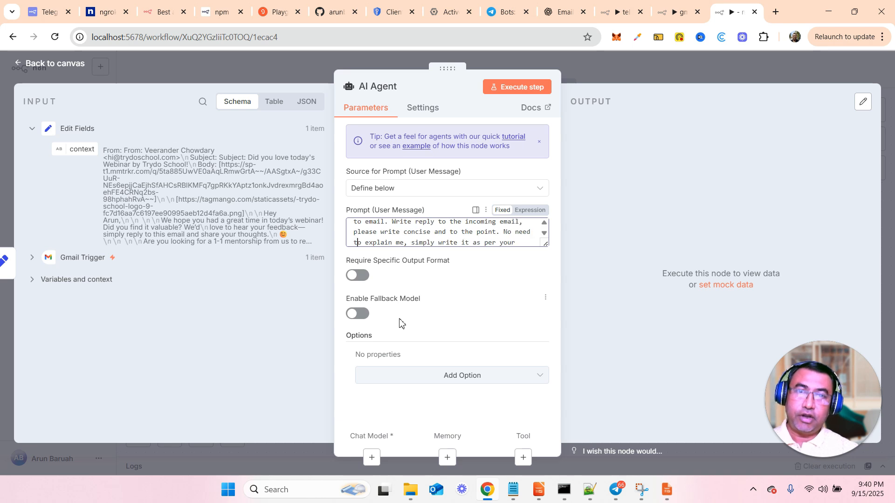
{"action": "key", "text": "Right"}
{"action": "key", "text": "Right"}
{"action": "key", "text": "Right"}
{"action": "key", "text": "Right"}
{"action": "key", "text": "Right"}
{"action": "key", "text": "Right"}
{"action": "key", "text": "Right"}
{"action": "key", "text": "Right"}
{"action": "key", "text": "Right"}
{"action": "key", "text": "Right"}
{"action": "key", "text": "Right"}
{"action": "key", "text": "Right"}
{"action": "key", "text": "Right"}
{"action": "key", "text": "Right"}
{"action": "key", "text": "Right"}
{"action": "key", "text": "Right"}
{"action": "key", "text": "Right"}
{"action": "key", "text": "Right"}
{"action": "key", "text": "Right"}
{"action": "key", "text": "Right"}
{"action": "key", "text": "Right"}
Map the context field from Edit Fields onto a new line at the end of the agent's prompt
{"action": "key", "text": "Return"}
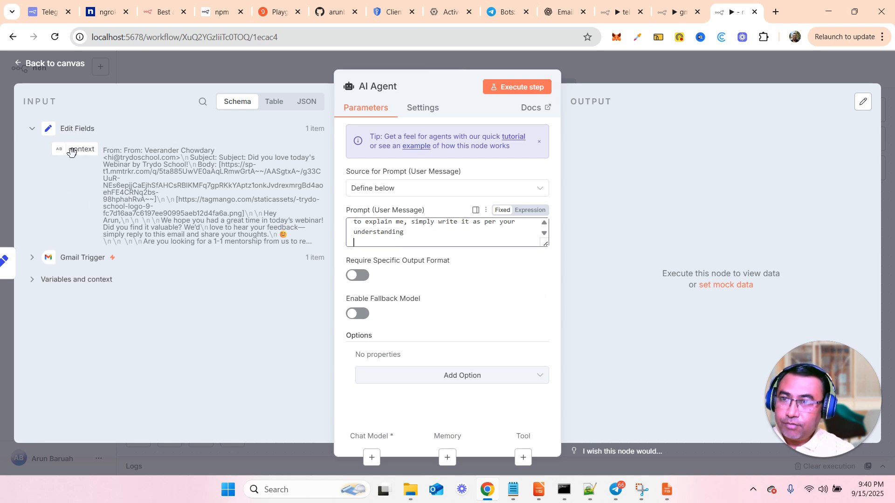
{"action": "left_click_drag", "start_coordinate": [76, 153], "coordinate": [380, 242]}
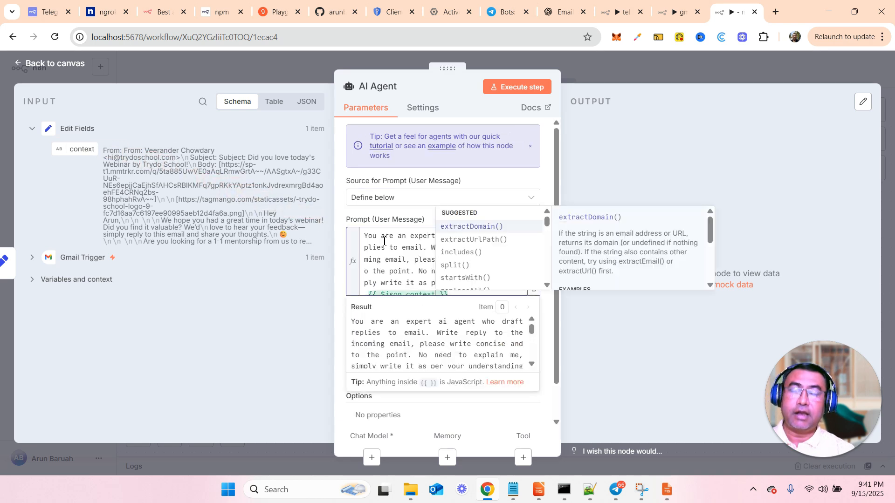
{"action": "left_click", "coordinate": [627, 380]}
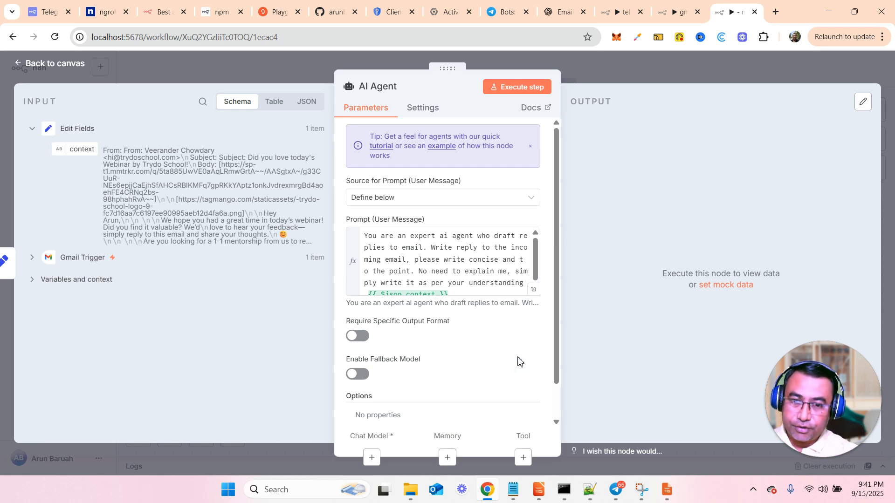
Open the language model choices for the AI Agent's chat model
{"action": "scroll", "coordinate": [490, 373], "scroll_direction": "down", "scroll_amount": 1}
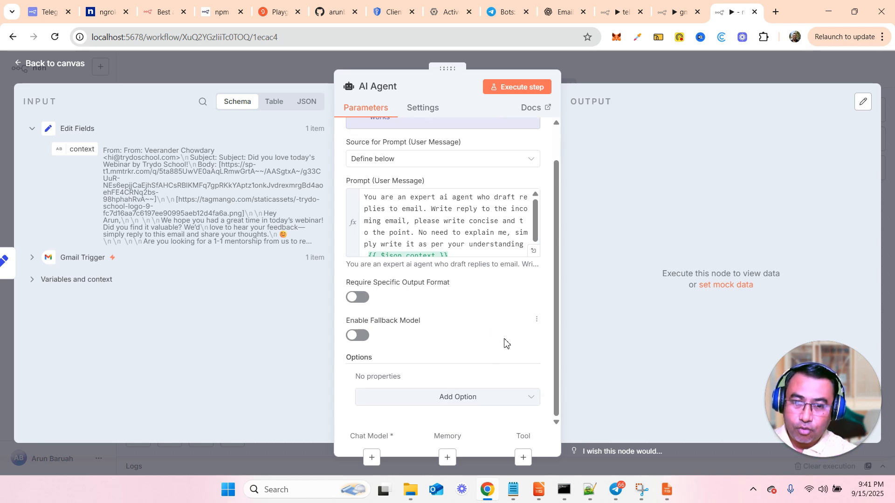
{"action": "left_click", "coordinate": [372, 458]}
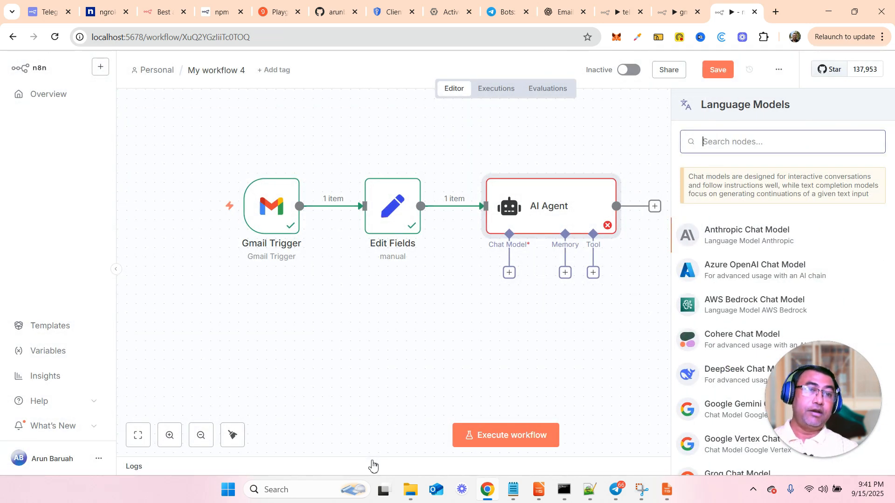
{"action": "type", "text": "open"}
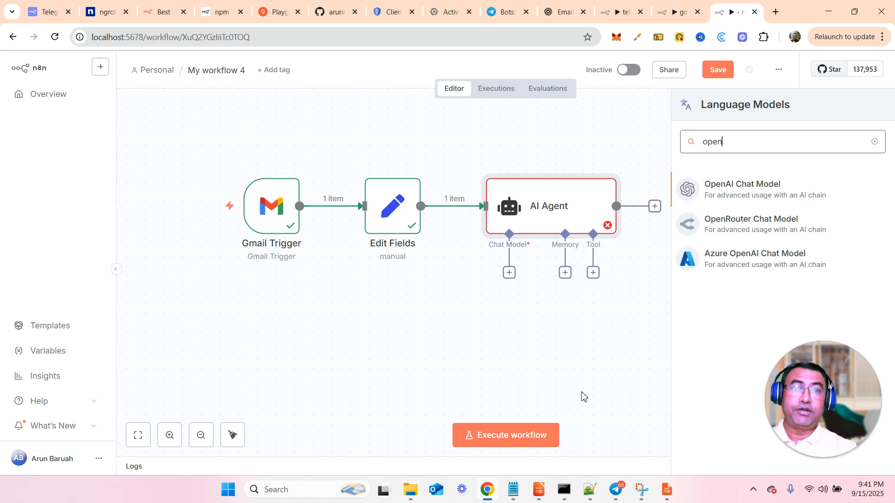
{"action": "key", "text": "BackSpace"}
{"action": "key", "text": "BackSpace"}
{"action": "key", "text": "BackSpace"}
{"action": "key", "text": "BackSpace"}
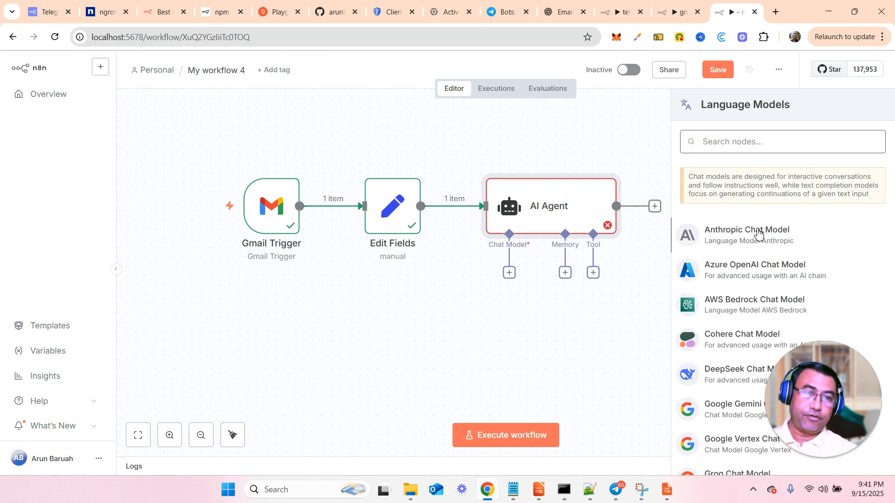
Find the Groq Chat Model among the language models and attach it to the AI Agent
{"action": "scroll", "coordinate": [737, 340], "scroll_direction": "down", "scroll_amount": 4}
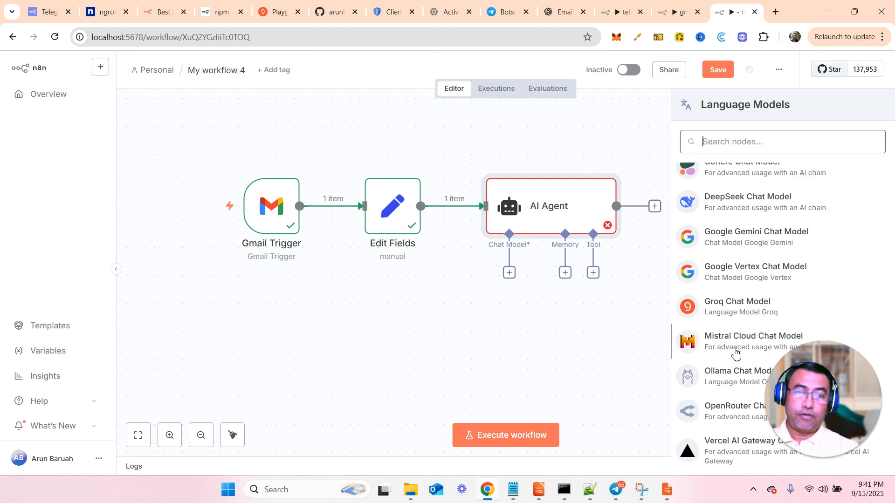
{"action": "type", "text": "gr"}
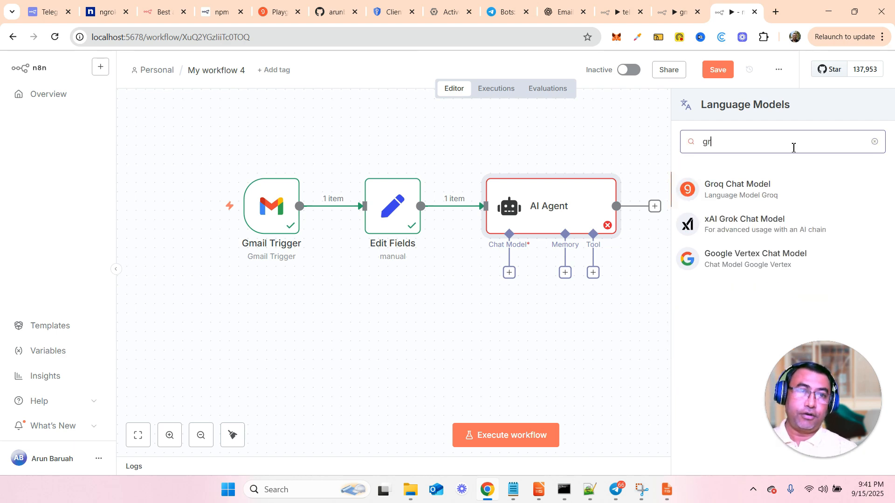
{"action": "left_click", "coordinate": [716, 189]}
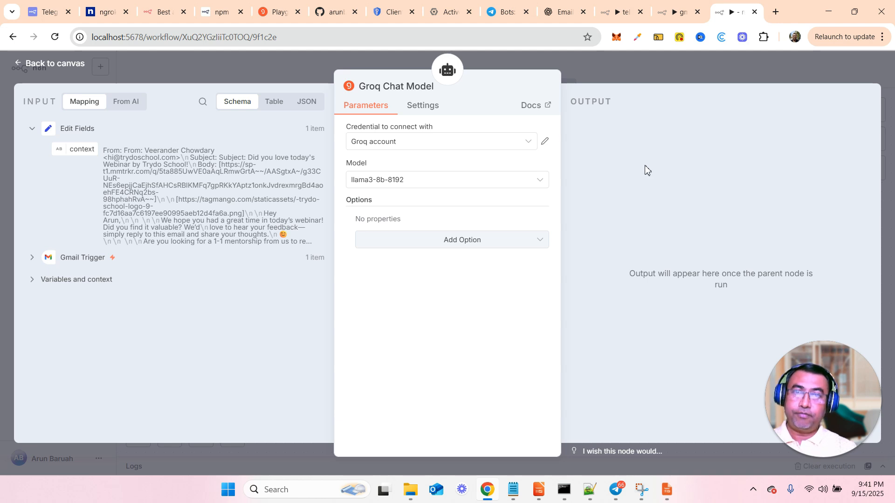
Set the Groq Chat Model to the Groq account credential and the qwen/qwen3-32b model, and shift its node slightly on the canvas
{"action": "left_click", "coordinate": [399, 143]}
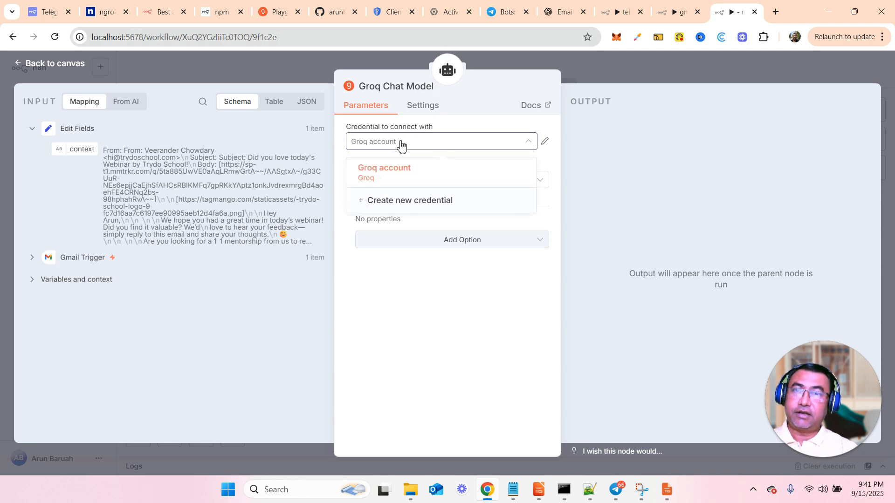
{"action": "left_click", "coordinate": [386, 171]}
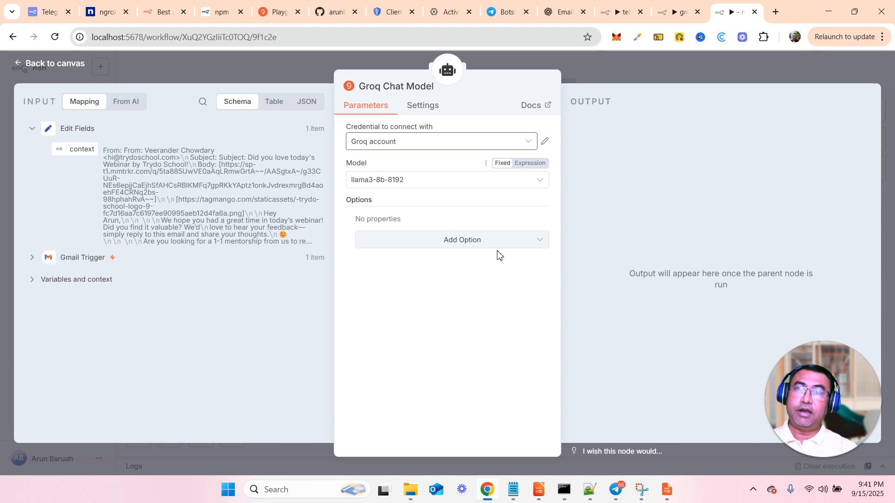
{"action": "left_click", "coordinate": [415, 186]}
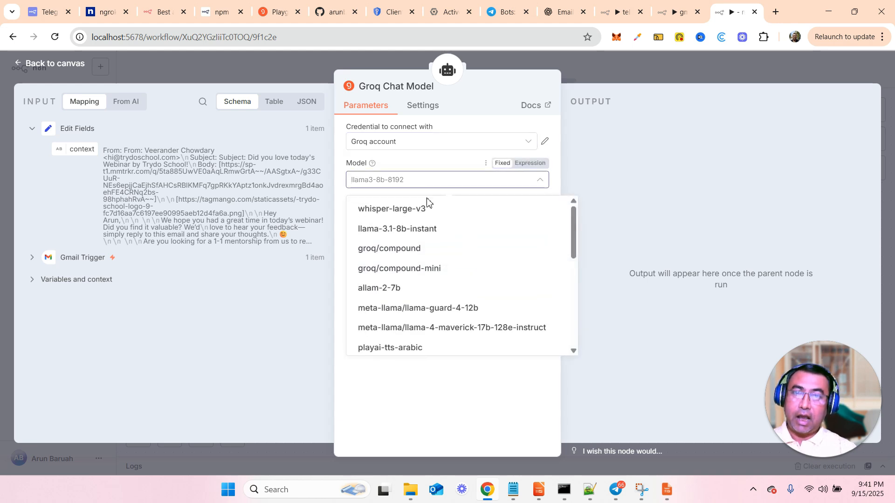
{"action": "scroll", "coordinate": [485, 315], "scroll_direction": "down", "scroll_amount": 5}
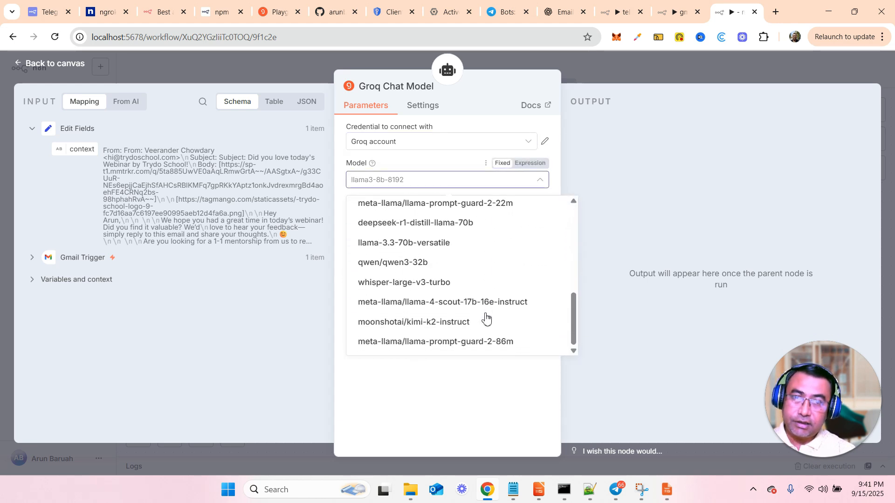
{"action": "left_click", "coordinate": [391, 268]}
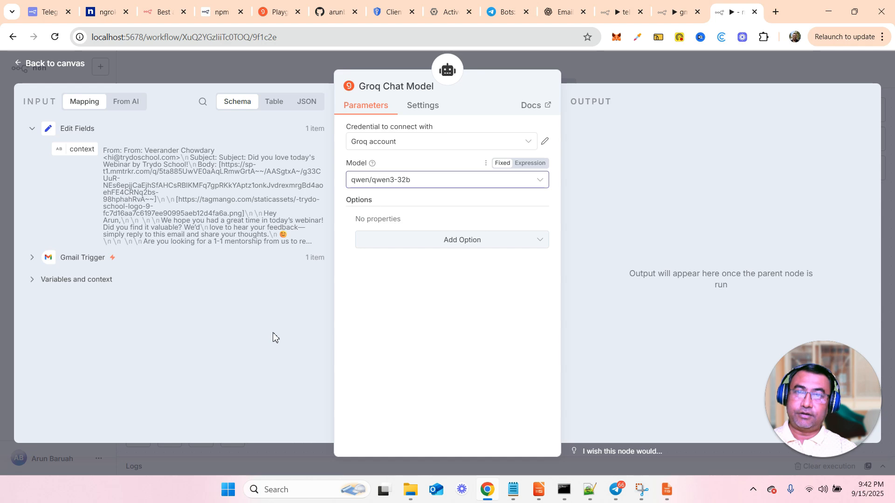
{"action": "left_click", "coordinate": [49, 65]}
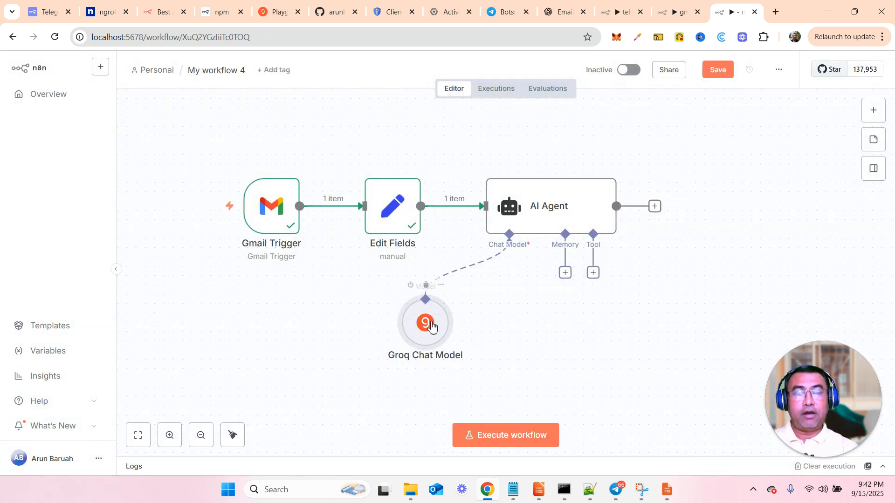
{"action": "left_click_drag", "start_coordinate": [423, 326], "coordinate": [441, 327]}
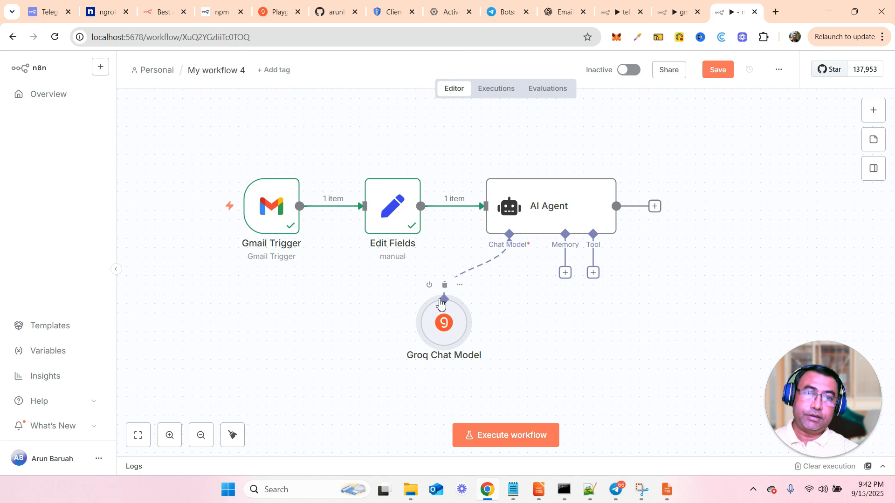
Add Simple Memory to the AI Agent with its session ID set to "Define below" and the context field from Edit Fields mapped as its key
{"action": "left_click_drag", "start_coordinate": [565, 278], "coordinate": [528, 290]}
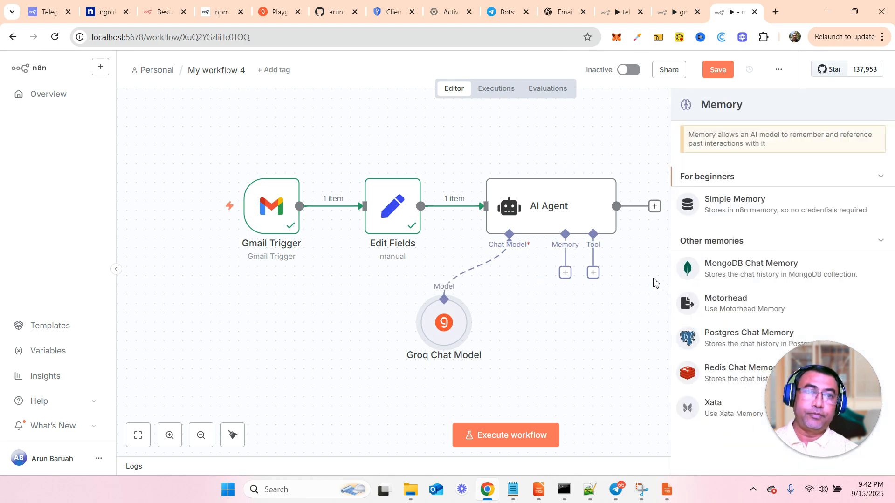
{"action": "left_click", "coordinate": [742, 213]}
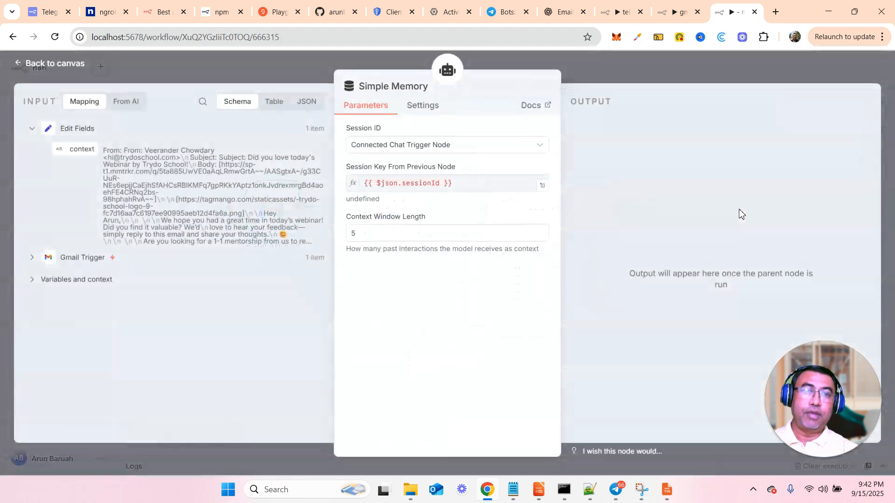
{"action": "left_click", "coordinate": [456, 148]}
{"action": "left_click", "coordinate": [414, 217]}
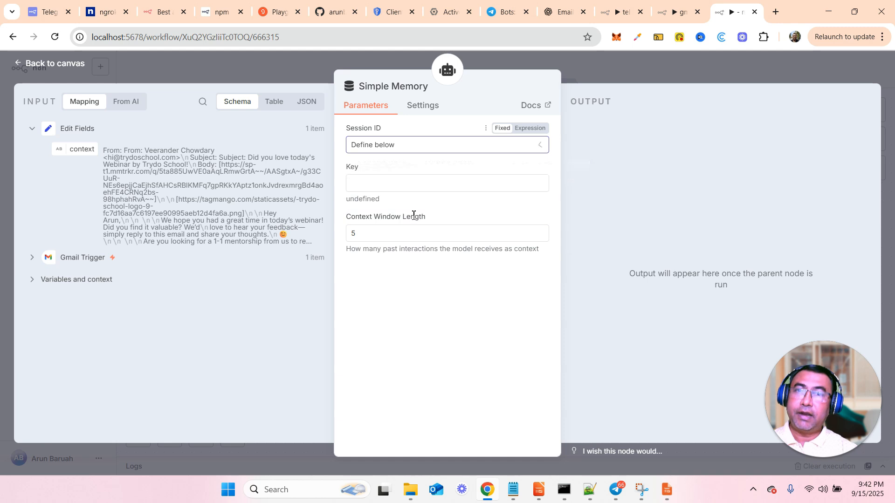
{"action": "left_click_drag", "start_coordinate": [78, 151], "coordinate": [382, 186]}
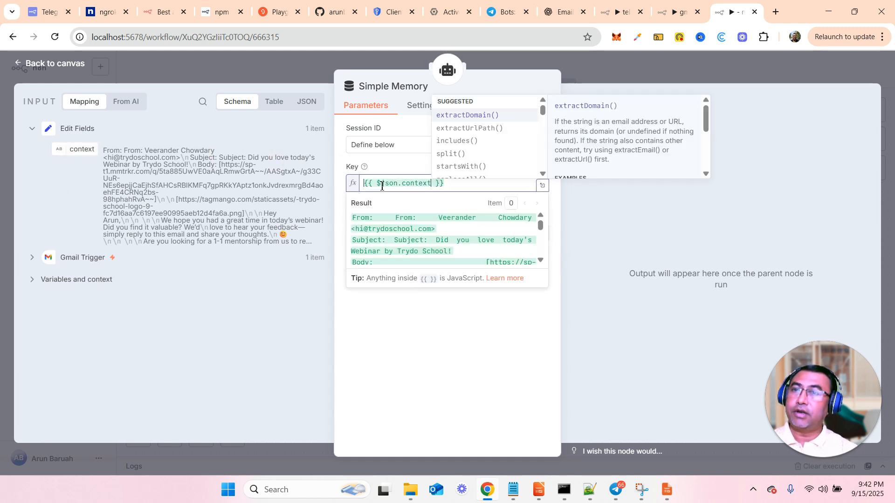
{"action": "left_click", "coordinate": [413, 319]}
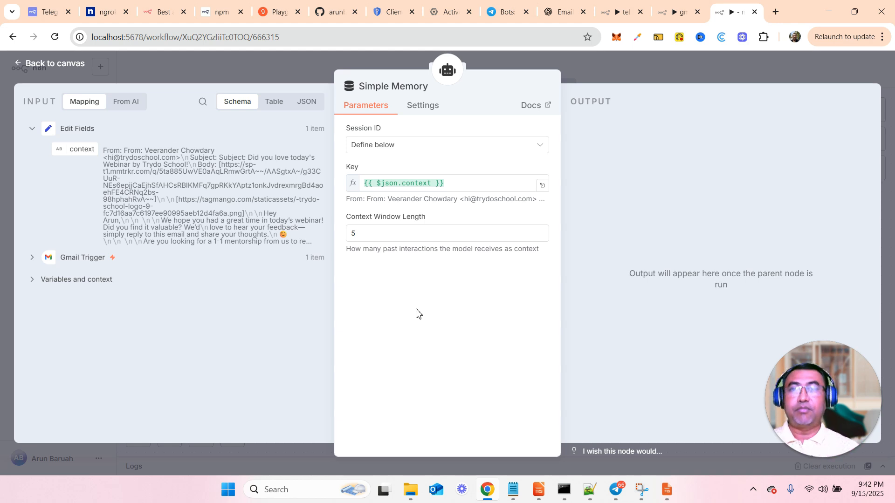
{"action": "left_click_drag", "start_coordinate": [355, 234], "coordinate": [342, 239]}
{"action": "left_click", "coordinate": [413, 322]}
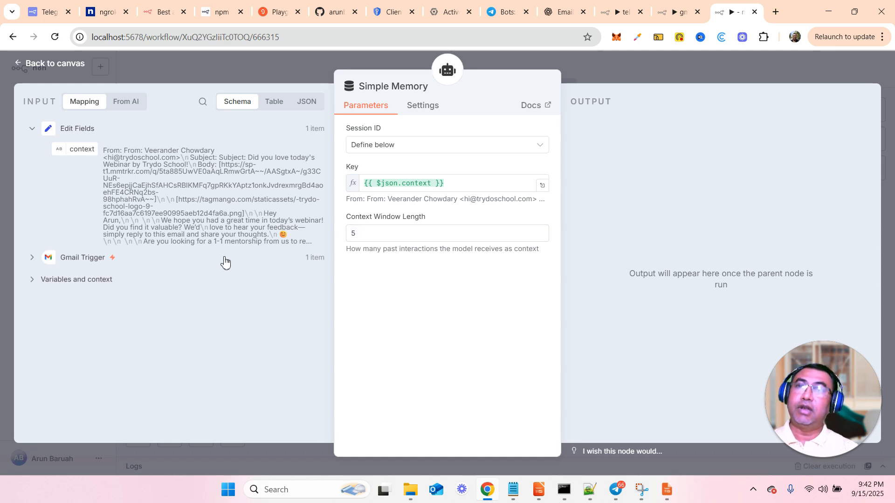
{"action": "left_click", "coordinate": [56, 64]}
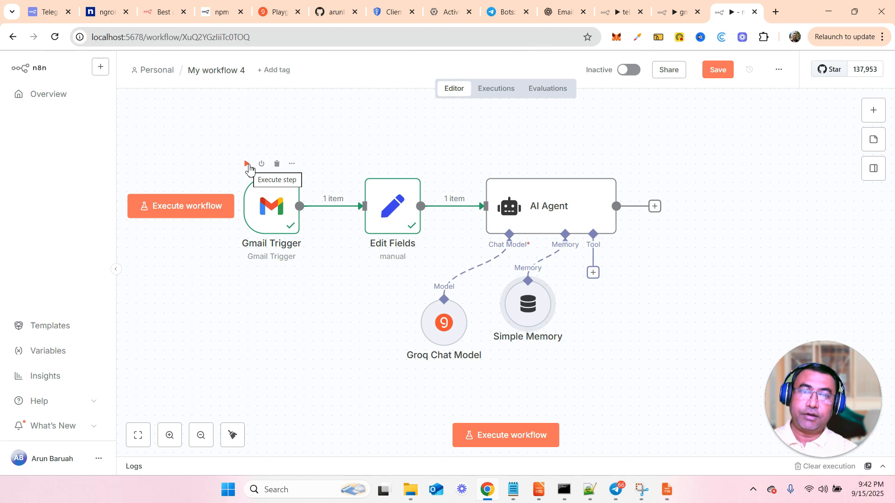
Execute the Gmail Trigger, Edit Fields and AI Agent nodes one after another on the canvas
{"action": "left_click", "coordinate": [247, 164]}
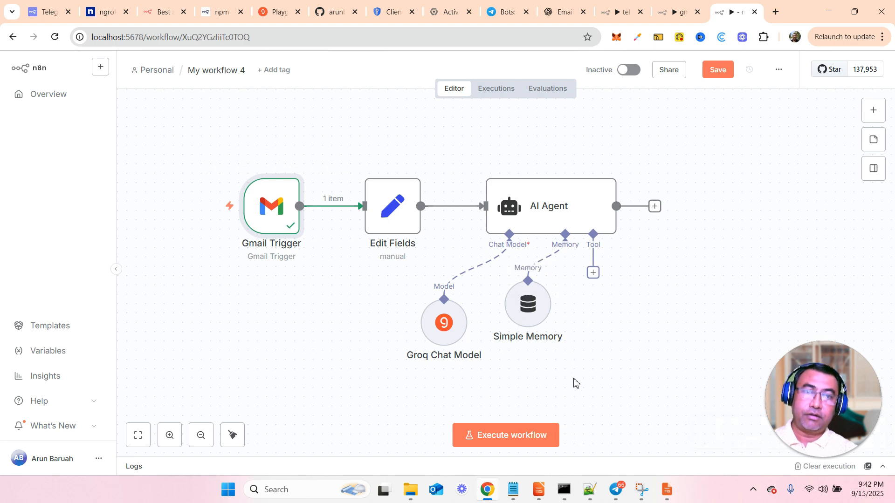
{"action": "mouse_move", "coordinate": [479, 208]}
{"action": "mouse_move", "coordinate": [408, 213]}
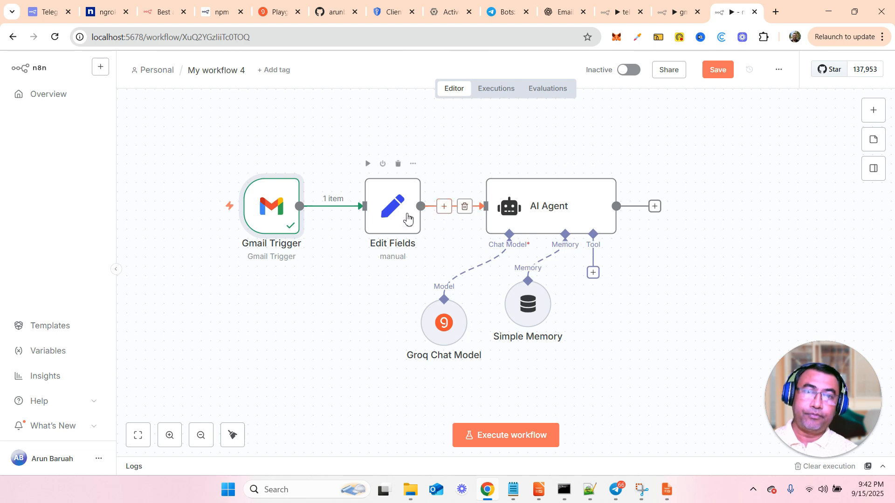
{"action": "left_click", "coordinate": [367, 164]}
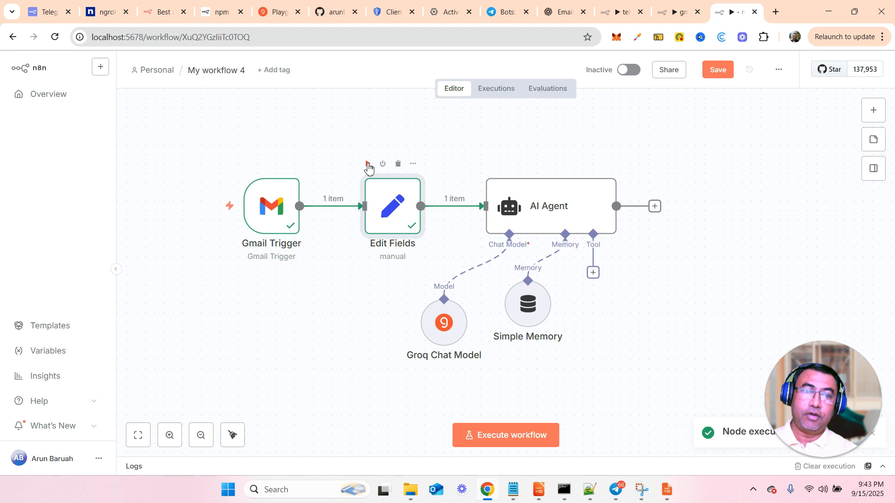
{"action": "mouse_move", "coordinate": [506, 208]}
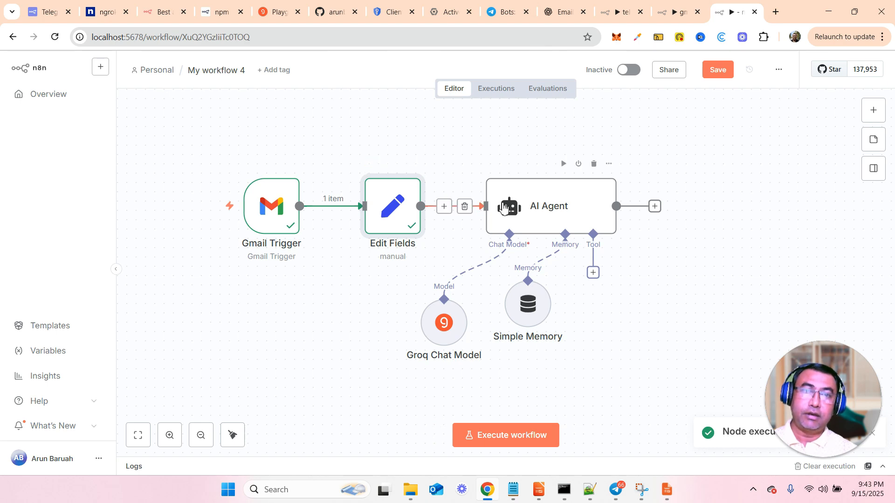
{"action": "left_click", "coordinate": [564, 164]}
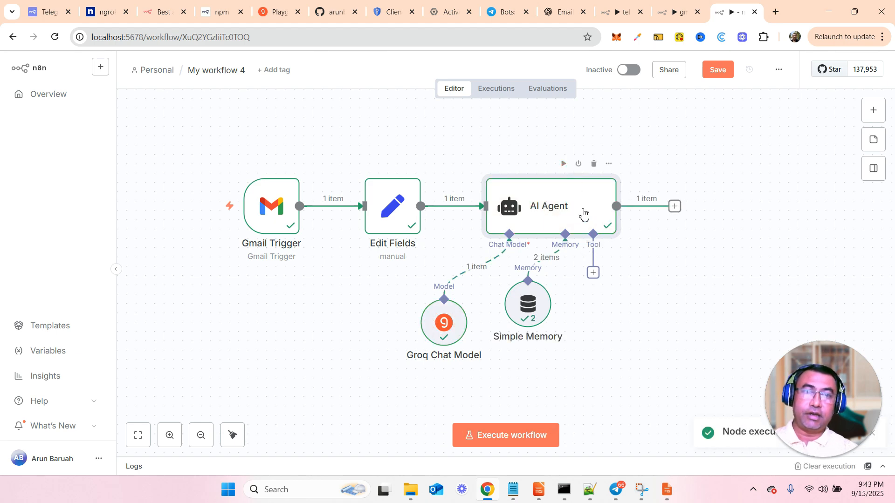
Examine the chat history in Simple Memory's output, reading the human prompt message and the AI message with its drafted reply
{"action": "double_click", "coordinate": [534, 310]}
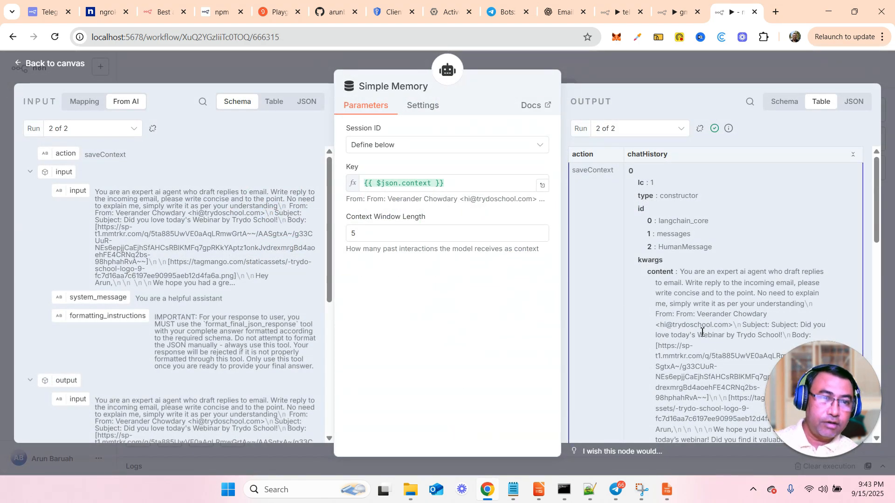
{"action": "scroll", "coordinate": [702, 332], "scroll_direction": "down", "scroll_amount": 2}
{"action": "scroll", "coordinate": [702, 332], "scroll_direction": "down", "scroll_amount": 2}
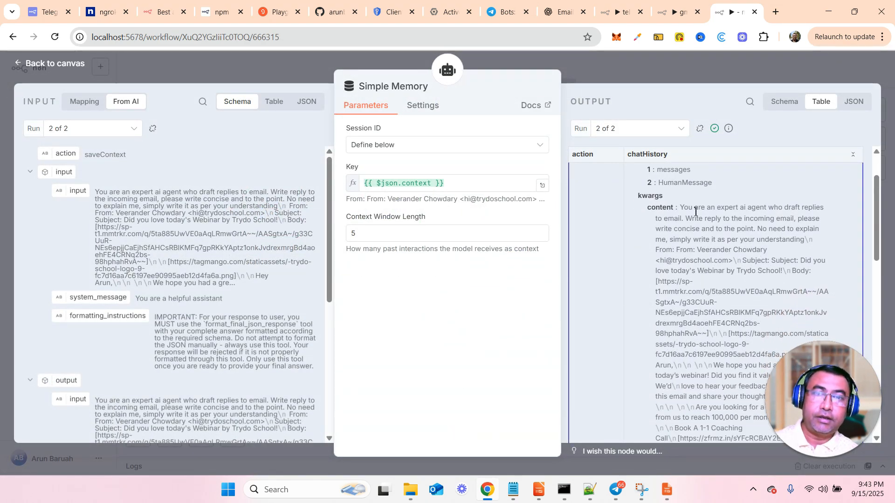
{"action": "left_click_drag", "start_coordinate": [683, 211], "coordinate": [694, 283]}
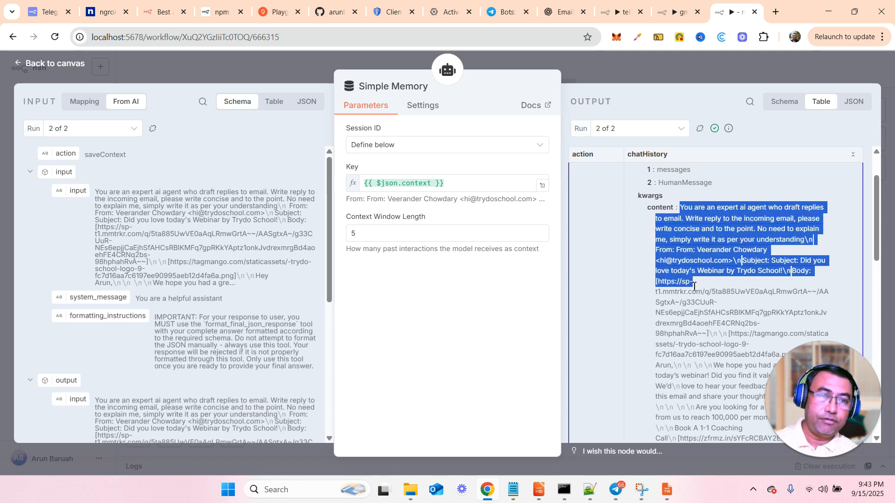
{"action": "scroll", "coordinate": [699, 385], "scroll_direction": "down", "scroll_amount": 10}
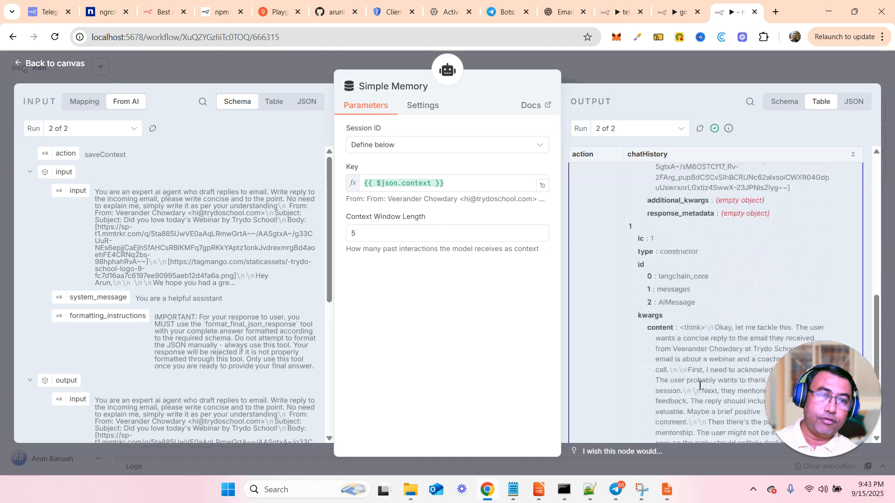
{"action": "scroll", "coordinate": [700, 386], "scroll_direction": "down", "scroll_amount": 1}
{"action": "scroll", "coordinate": [699, 385], "scroll_direction": "up", "scroll_amount": 1}
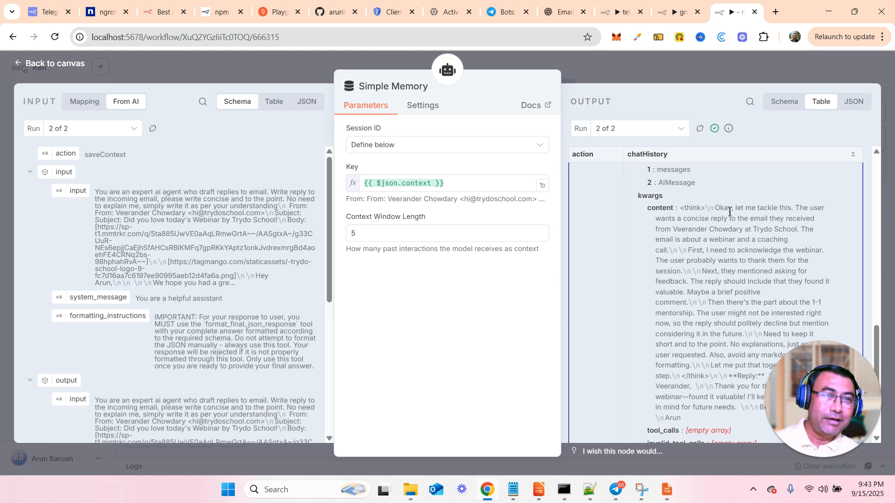
{"action": "left_click_drag", "start_coordinate": [730, 213], "coordinate": [810, 211]}
{"action": "left_click_drag", "start_coordinate": [665, 219], "coordinate": [826, 226]}
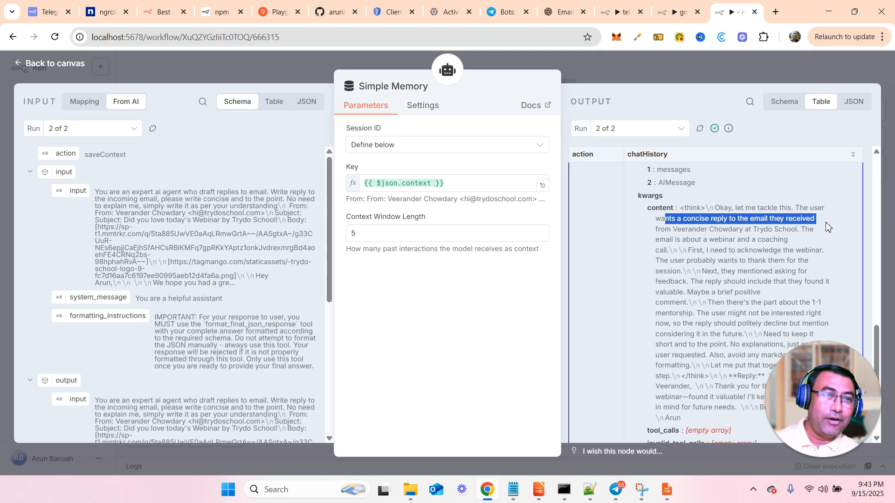
{"action": "left_click_drag", "start_coordinate": [660, 230], "coordinate": [796, 276]}
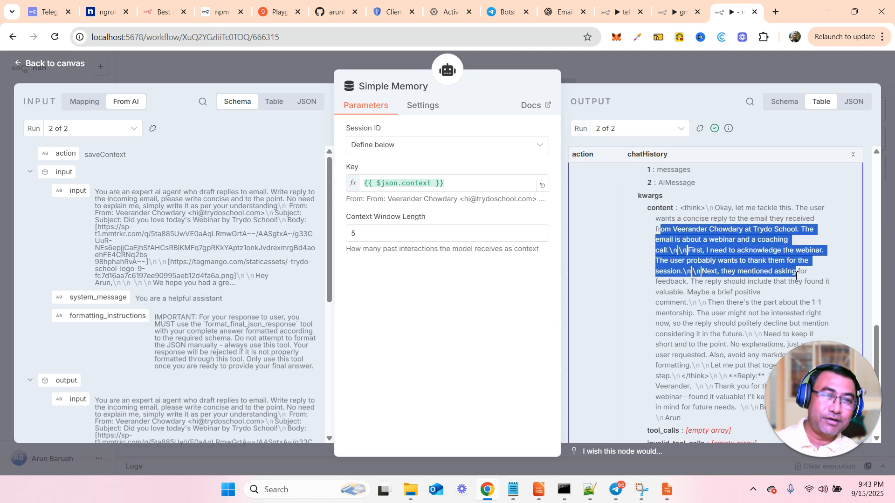
{"action": "scroll", "coordinate": [704, 354], "scroll_direction": "down", "scroll_amount": 3}
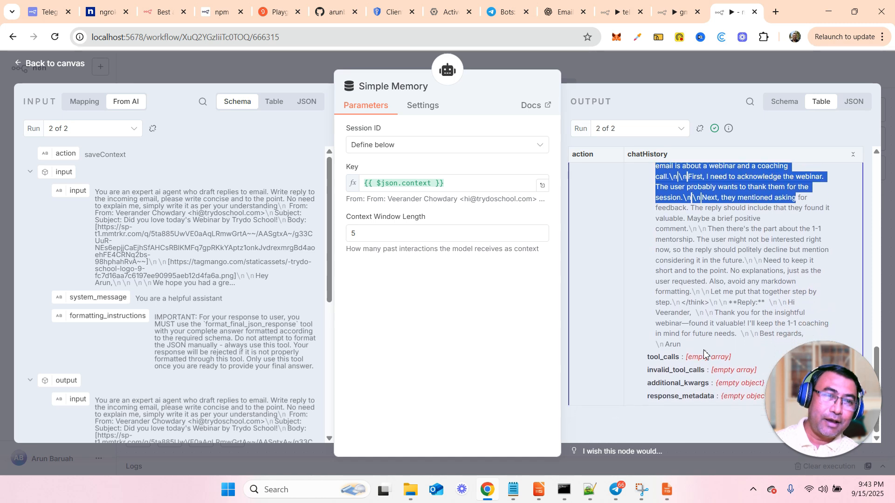
{"action": "left_click", "coordinate": [611, 314]}
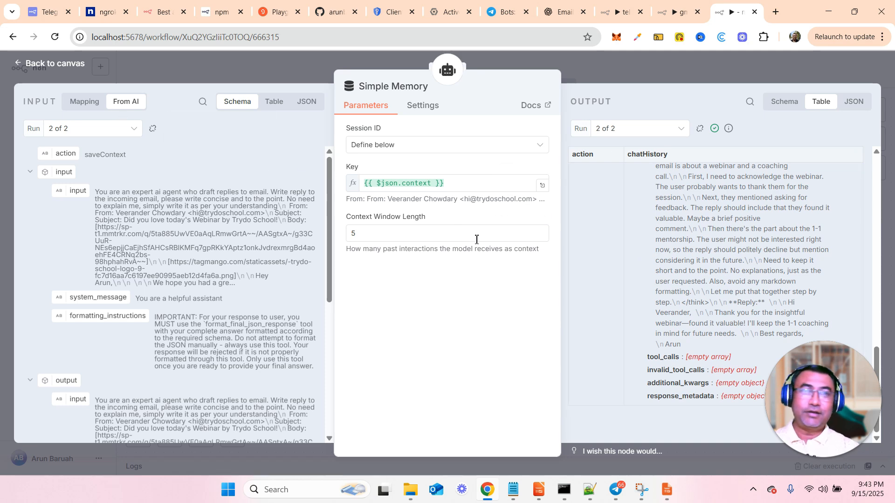
Change the Groq Chat Model node's model to llama-3.3-70b-versatile and return to the canvas
{"action": "left_click", "coordinate": [67, 64]}
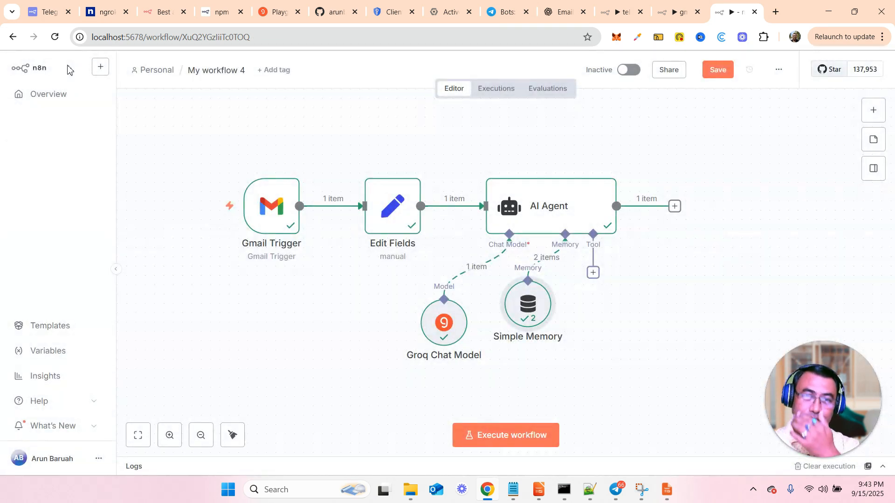
{"action": "double_click", "coordinate": [444, 328]}
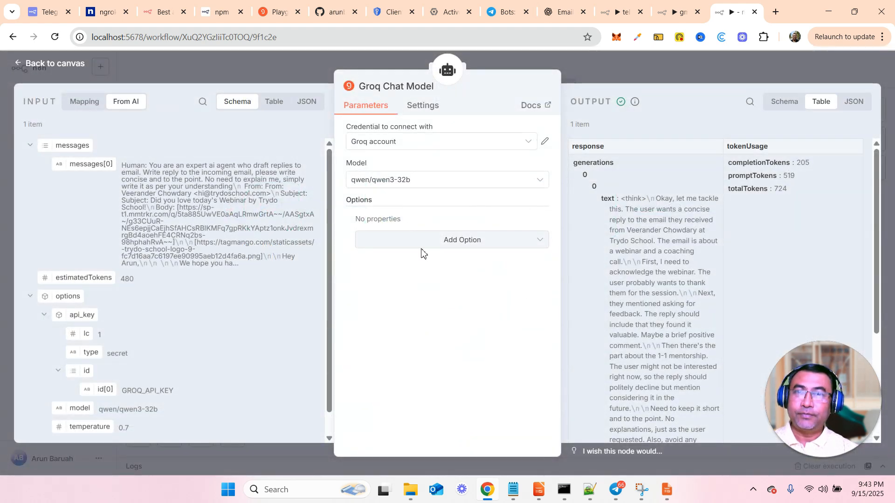
{"action": "left_click", "coordinate": [450, 186]}
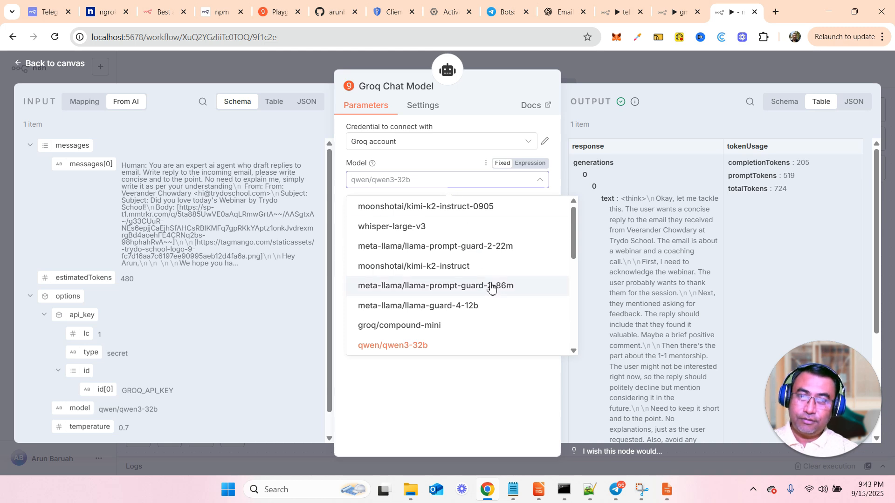
{"action": "scroll", "coordinate": [492, 288], "scroll_direction": "up", "scroll_amount": 1}
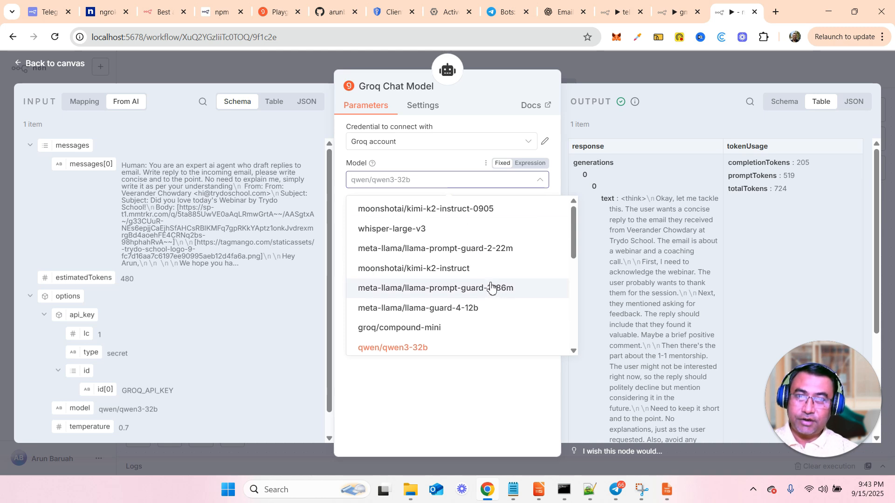
{"action": "scroll", "coordinate": [490, 288], "scroll_direction": "down", "scroll_amount": 3}
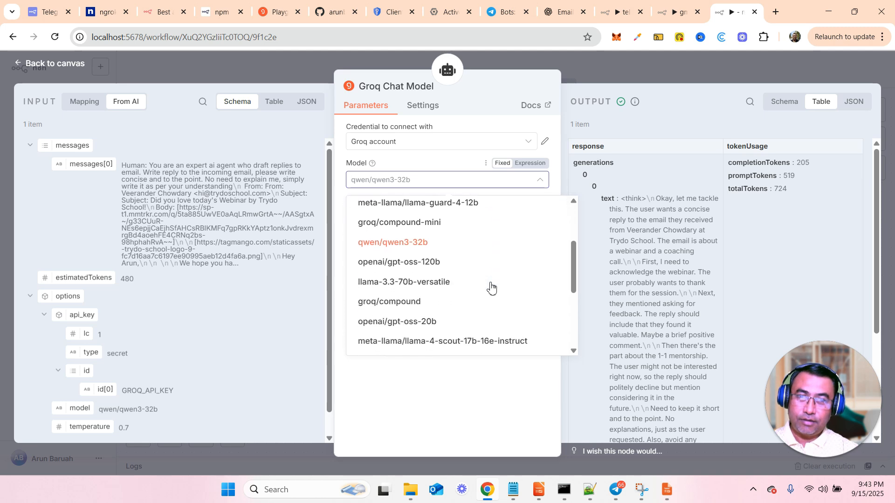
{"action": "left_click", "coordinate": [420, 259]}
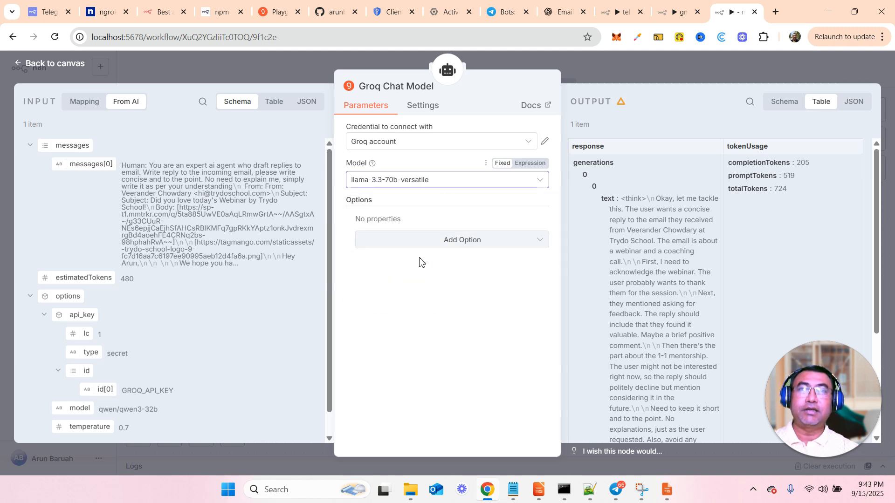
{"action": "left_click", "coordinate": [56, 64]}
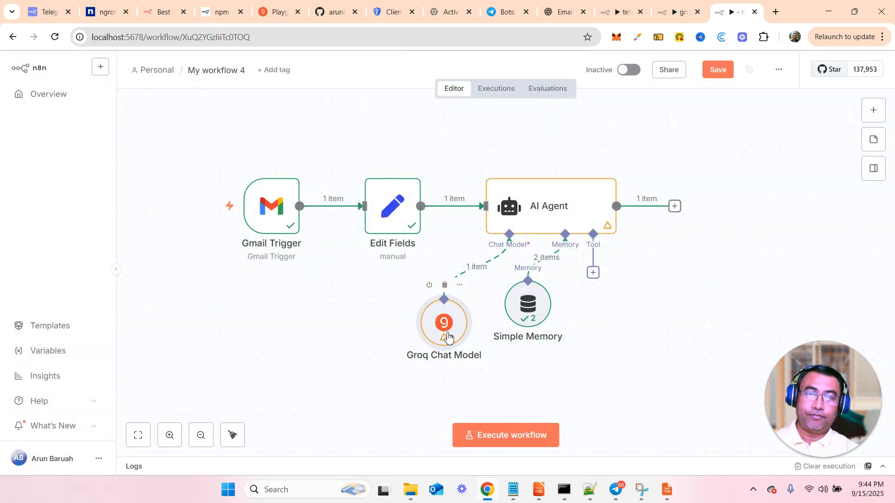
Execute the AI Agent node again with the newly chosen Groq model
{"action": "mouse_move", "coordinate": [447, 336]}
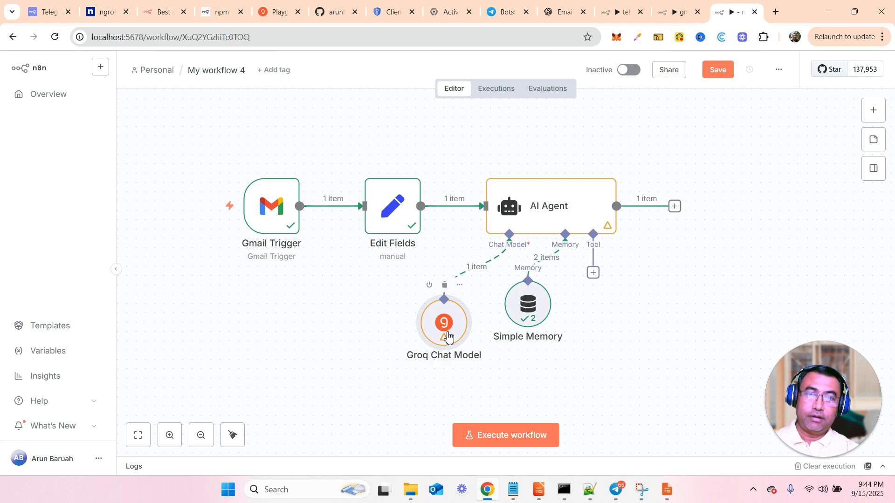
{"action": "left_click", "coordinate": [565, 164]}
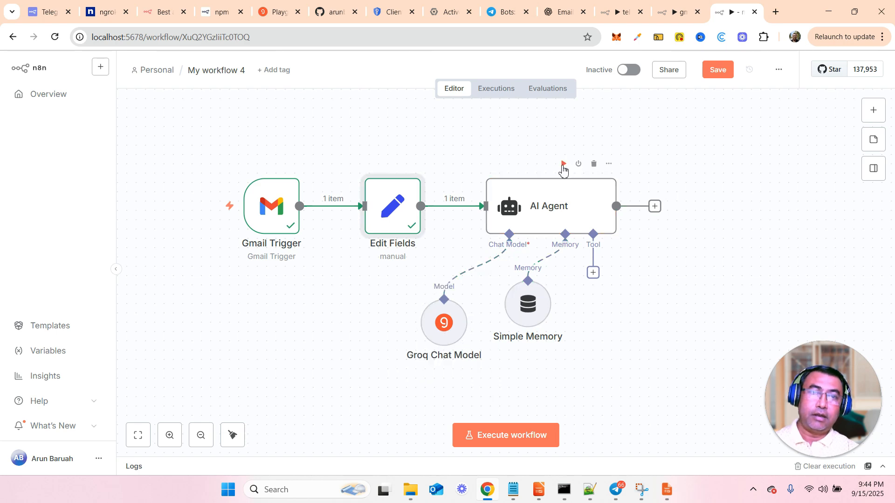
{"action": "left_click", "coordinate": [563, 165]}
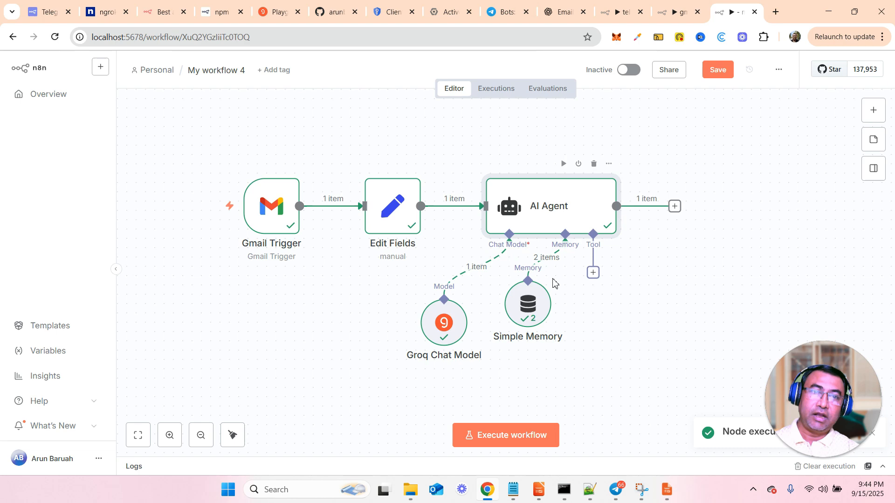
Examine the chat history in Simple Memory's output, comparing the earlier AI message with the newest drafted reply
{"action": "double_click", "coordinate": [528, 307]}
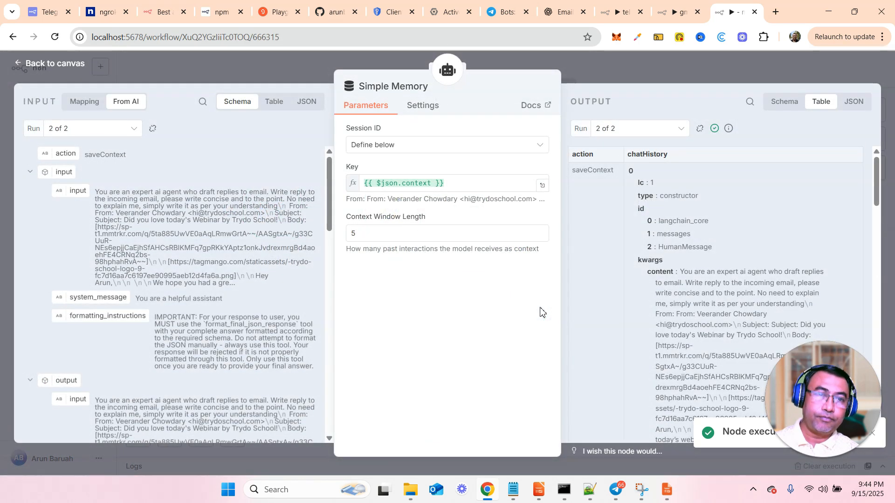
{"action": "scroll", "coordinate": [752, 304], "scroll_direction": "down", "scroll_amount": 8}
{"action": "scroll", "coordinate": [753, 304], "scroll_direction": "down", "scroll_amount": 5}
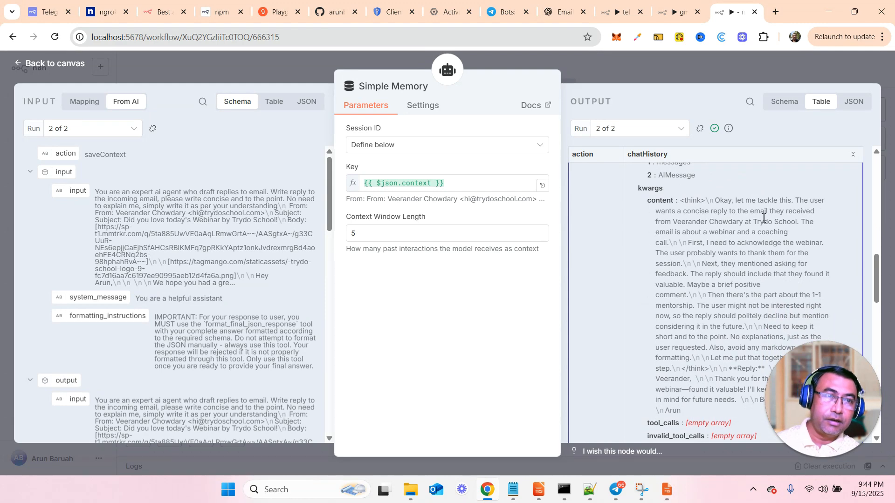
{"action": "scroll", "coordinate": [757, 284], "scroll_direction": "down", "scroll_amount": 4}
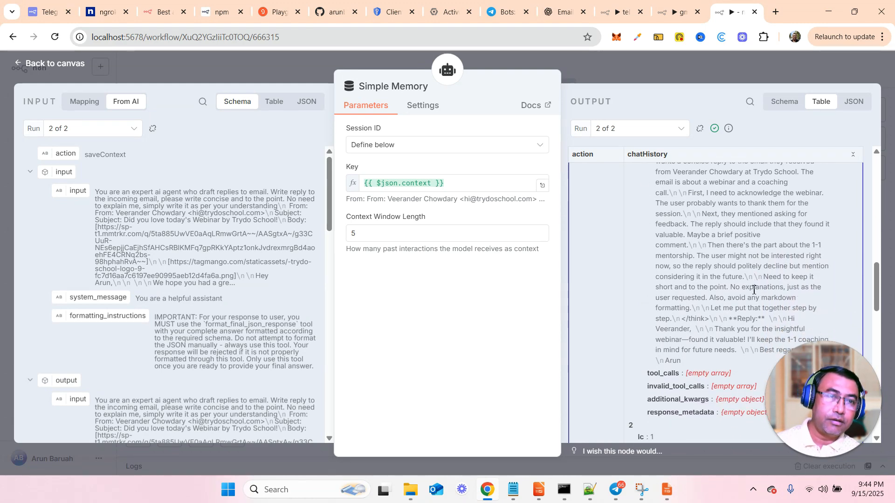
{"action": "scroll", "coordinate": [754, 289], "scroll_direction": "down", "scroll_amount": 5}
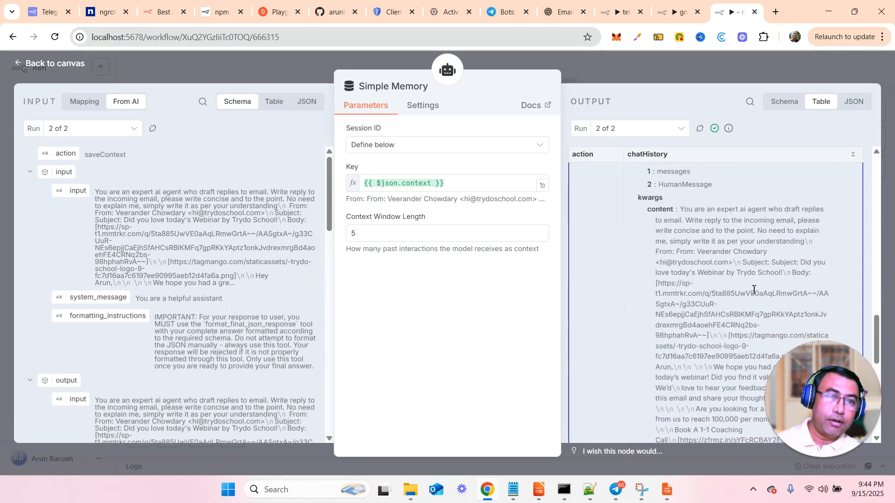
{"action": "scroll", "coordinate": [754, 290], "scroll_direction": "down", "scroll_amount": 8}
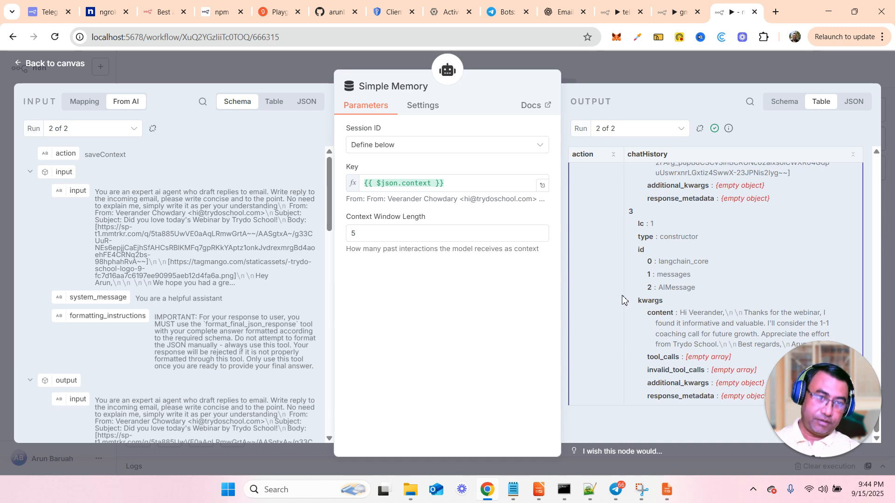
{"action": "left_click_drag", "start_coordinate": [637, 224], "coordinate": [610, 348]}
{"action": "left_click", "coordinate": [611, 348]}
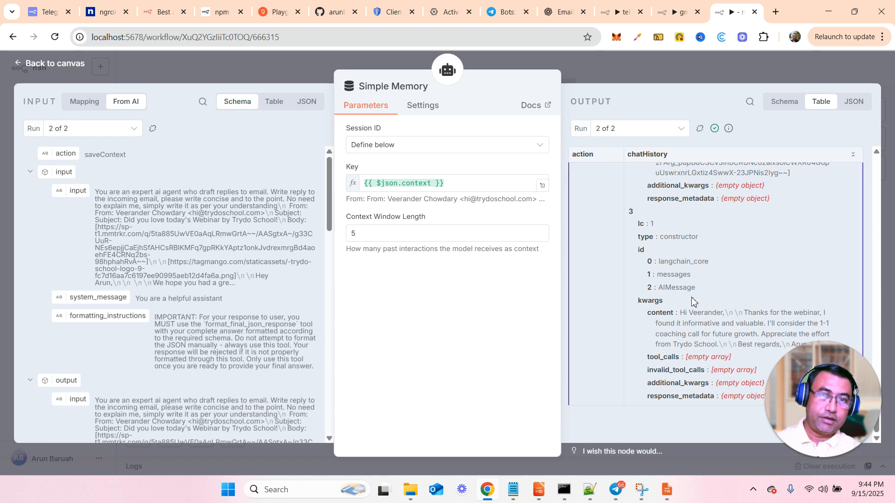
{"action": "left_click", "coordinate": [55, 63]}
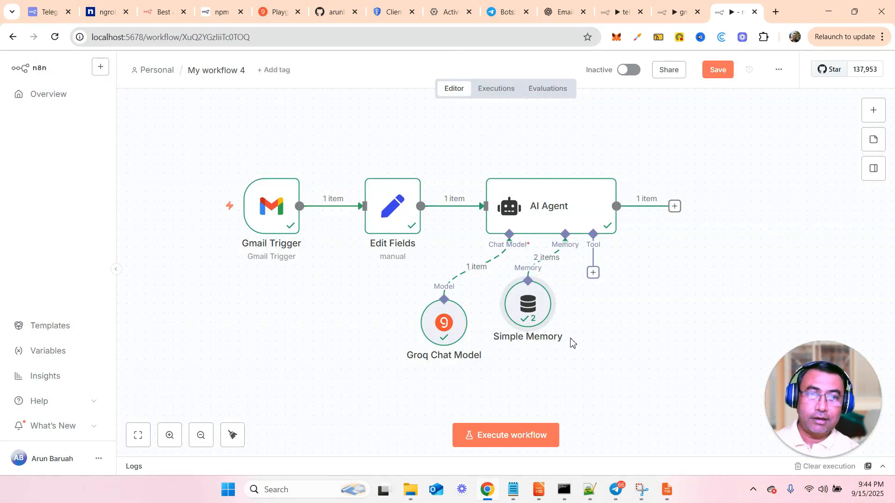
Move the Simple Memory node level with the Groq Chat Model node and check the myn8nbot chat in Telegram
{"action": "left_click_drag", "start_coordinate": [535, 321], "coordinate": [543, 332]}
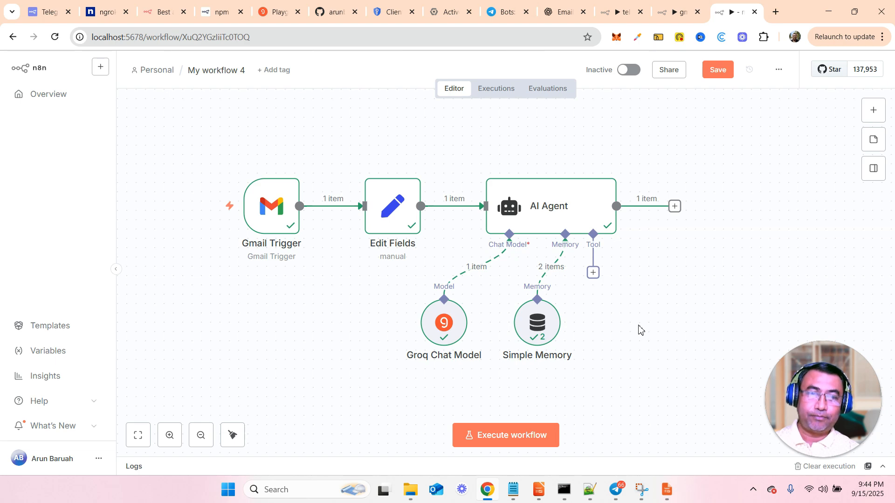
{"action": "left_click", "coordinate": [616, 496]}
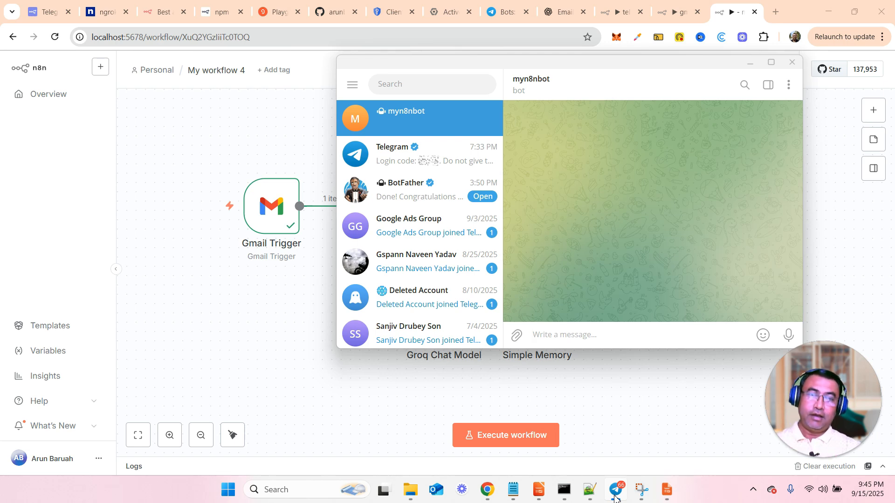
{"action": "left_click", "coordinate": [641, 408]}
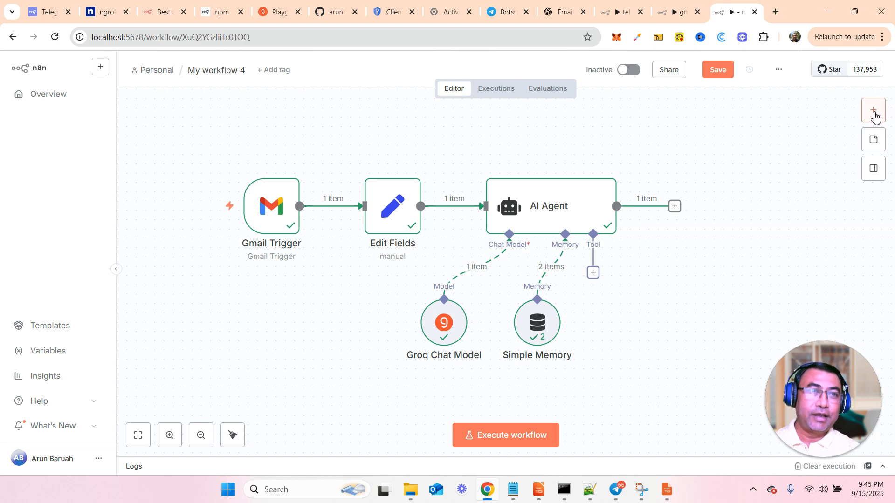
Add a Telegram "Send a text message" node after the AI Agent
{"action": "left_click", "coordinate": [675, 207]}
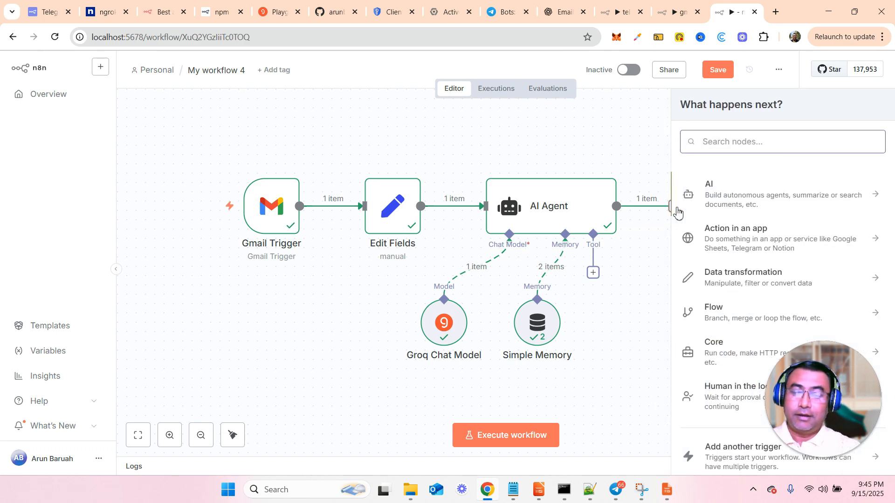
{"action": "type", "text": "tele"}
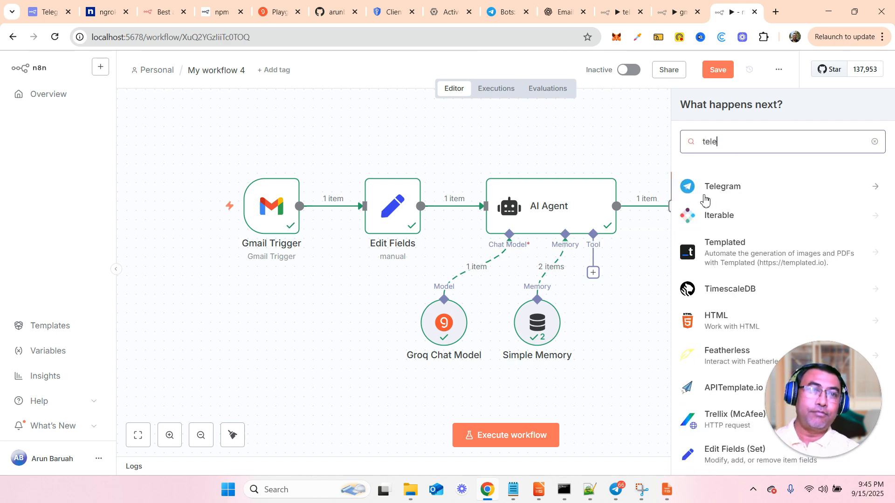
{"action": "left_click", "coordinate": [706, 196]}
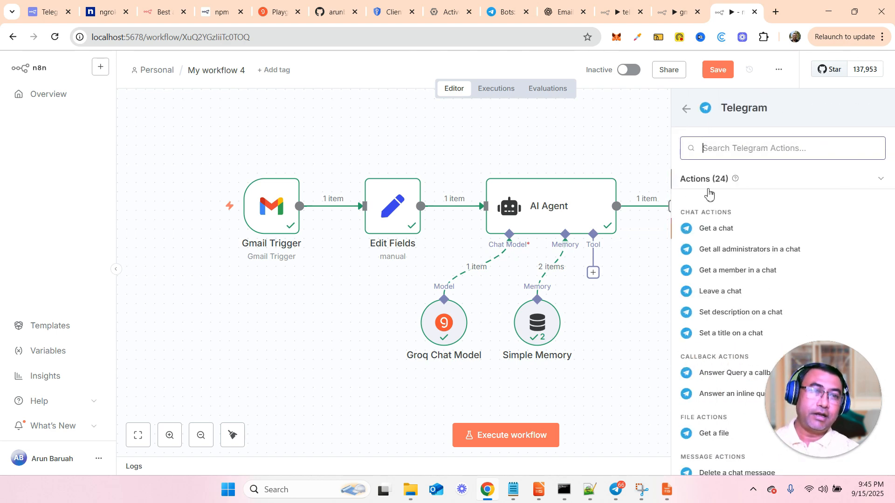
{"action": "type", "text": "send"}
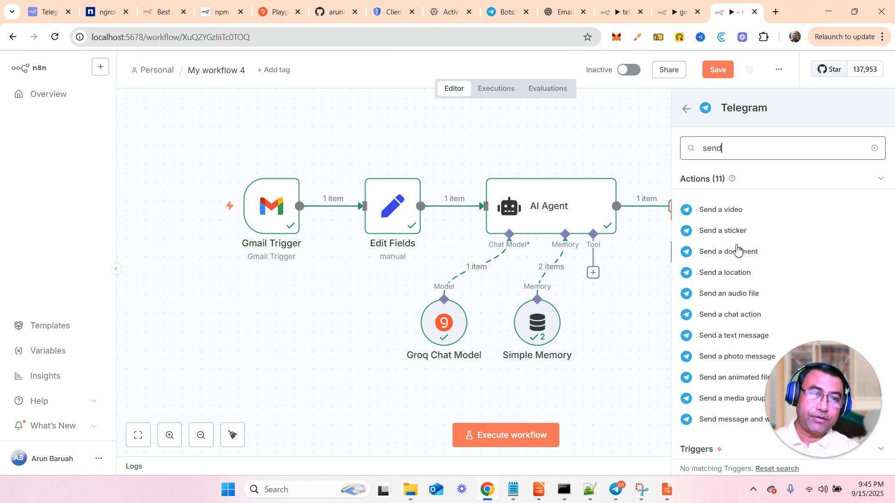
{"action": "left_click", "coordinate": [720, 336]}
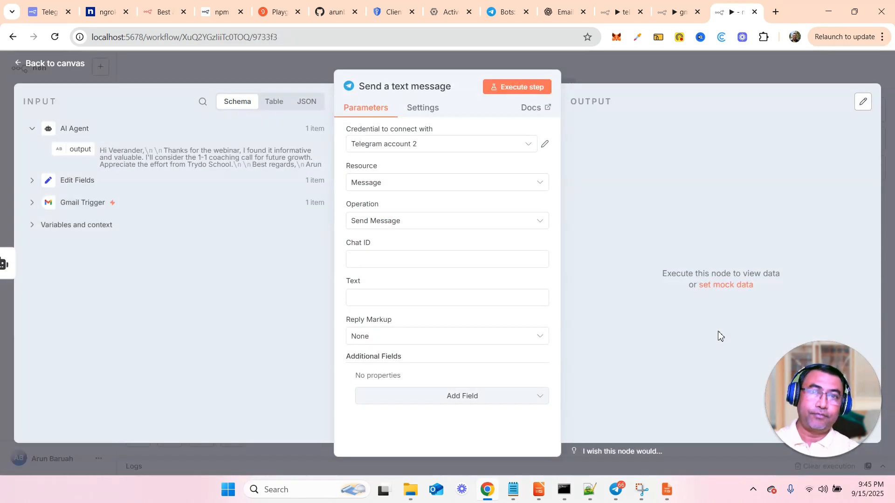
Copy the chat ID from the gmail_ex1 workflow's Telegram node into the new Telegram node's Chat ID
{"action": "left_click", "coordinate": [430, 148]}
{"action": "left_click", "coordinate": [415, 202]}
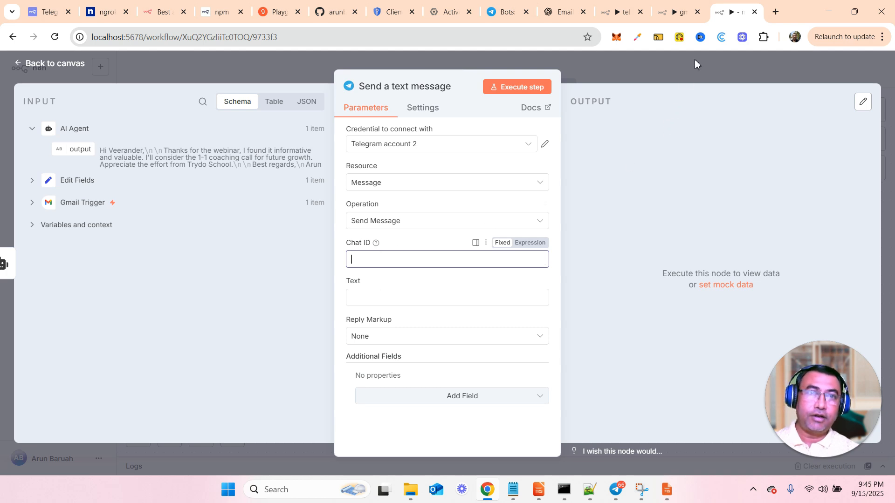
{"action": "mouse_move", "coordinate": [672, 18]}
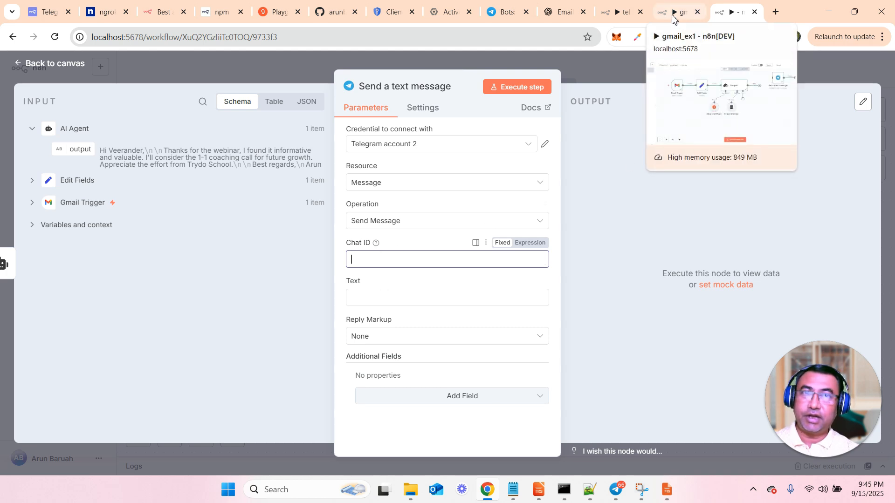
{"action": "left_click", "coordinate": [672, 17]}
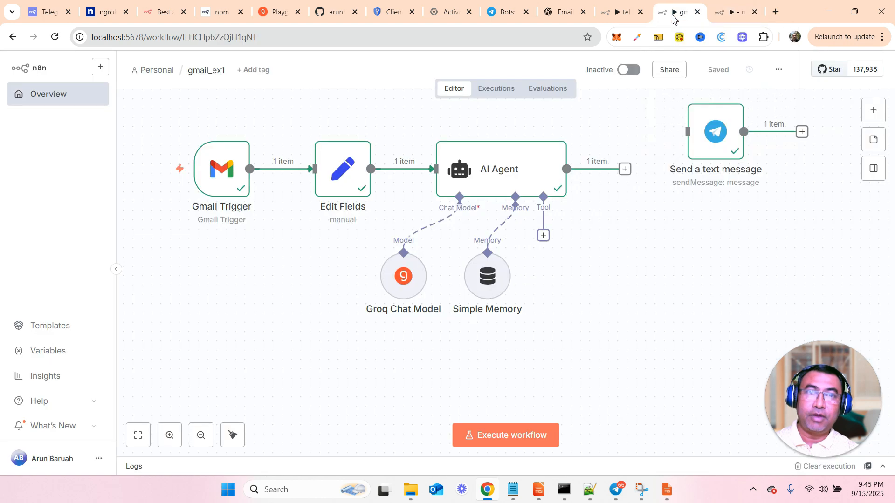
{"action": "double_click", "coordinate": [717, 158]}
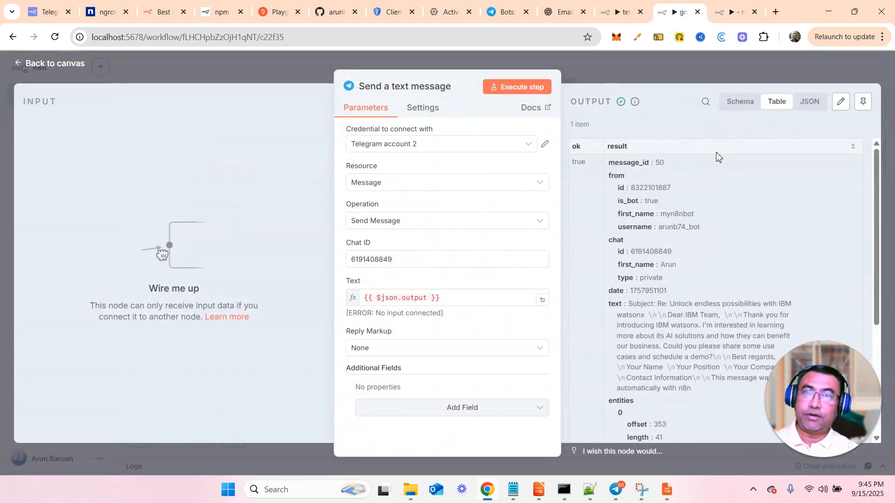
{"action": "left_click_drag", "start_coordinate": [399, 260], "coordinate": [311, 258]}
{"action": "key", "text": "ctrl+c"}
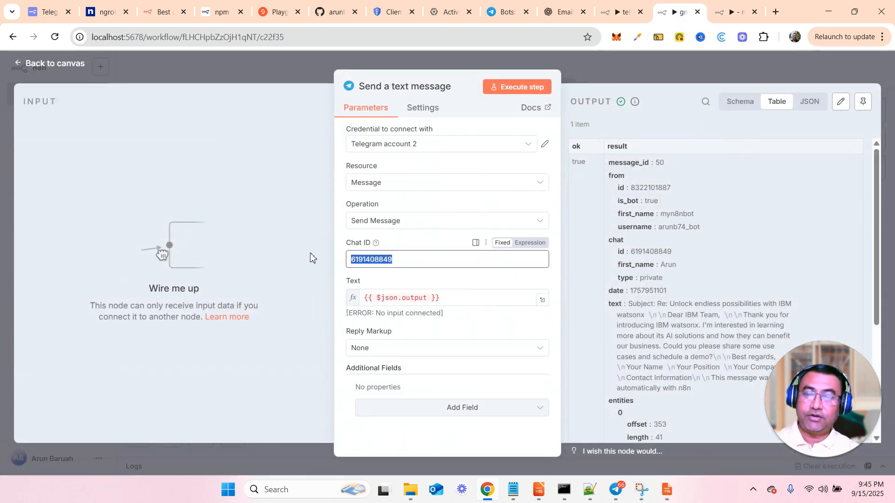
{"action": "left_click", "coordinate": [717, 16]}
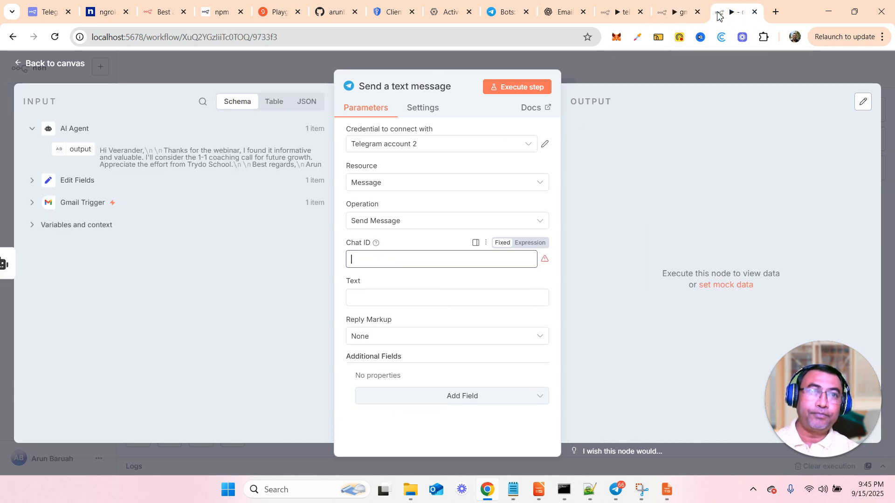
{"action": "key", "text": "ctrl+v"}
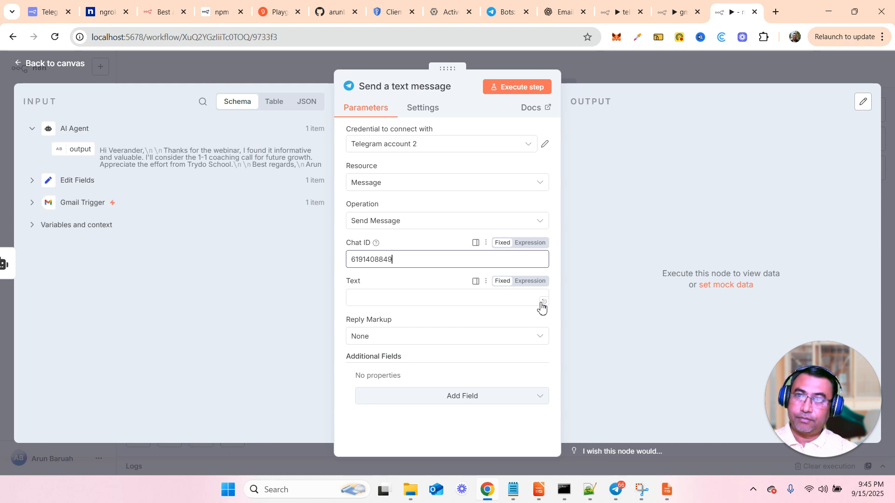
Map the AI Agent's output field to the Telegram message's Text and execute the node
{"action": "left_click_drag", "start_coordinate": [80, 150], "coordinate": [227, 240]}
{"action": "left_click_drag", "start_coordinate": [316, 287], "coordinate": [370, 304]}
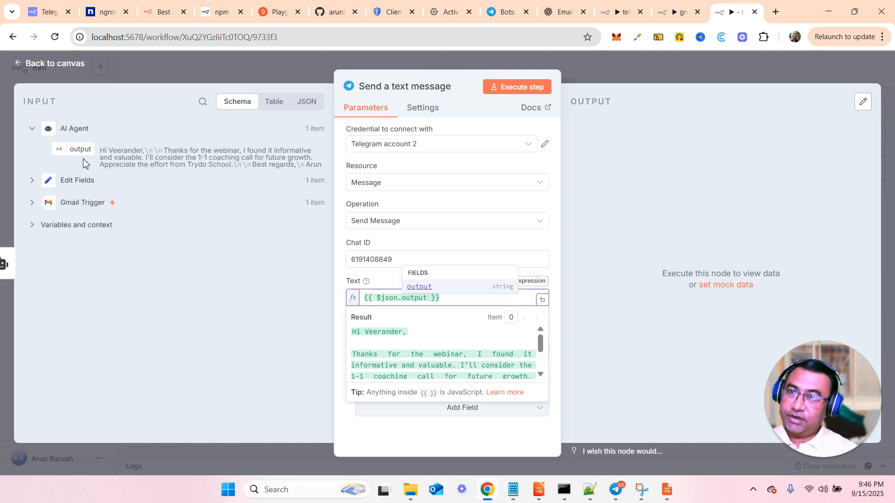
{"action": "left_click", "coordinate": [510, 94]}
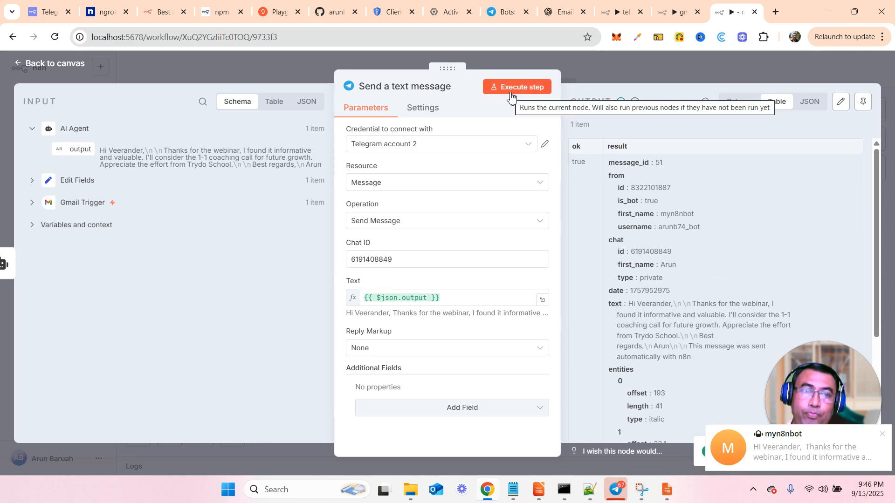
Switch to Telegram to read the drafted reply in the myn8nbot chat, and return to the workflow canvas
{"action": "left_click", "coordinate": [616, 489]}
{"action": "double_click", "coordinate": [515, 248]}
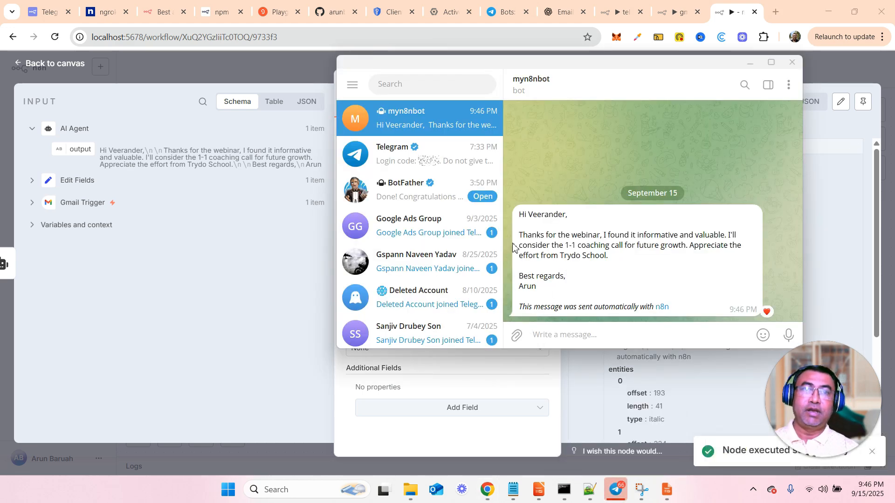
{"action": "left_click_drag", "start_coordinate": [536, 236], "coordinate": [642, 292]}
{"action": "left_click", "coordinate": [632, 291]}
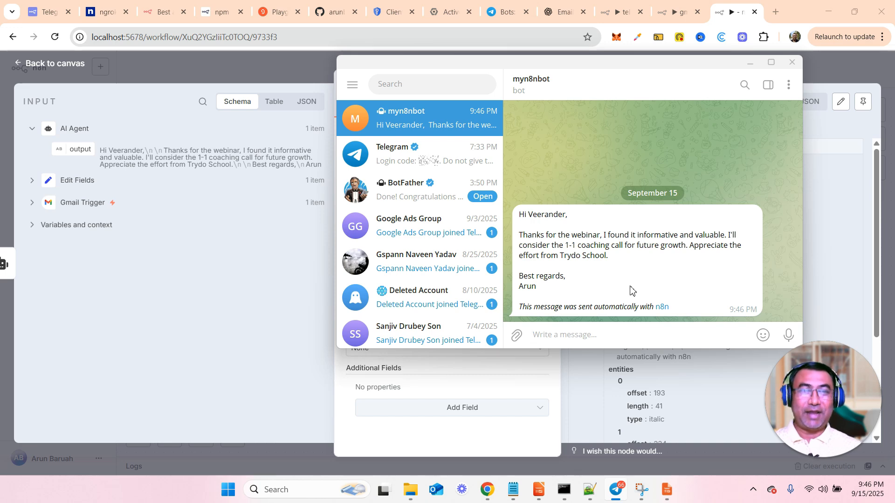
{"action": "left_click", "coordinate": [59, 64]}
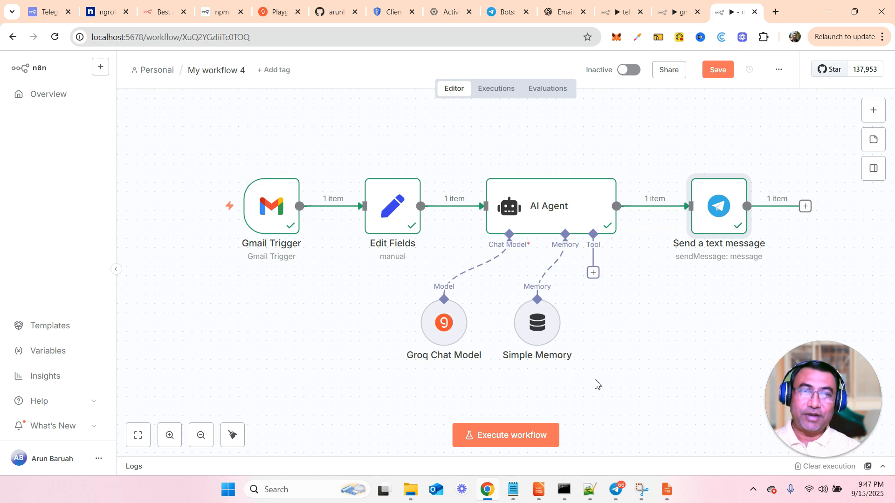
{"action": "mouse_move", "coordinate": [671, 212]}
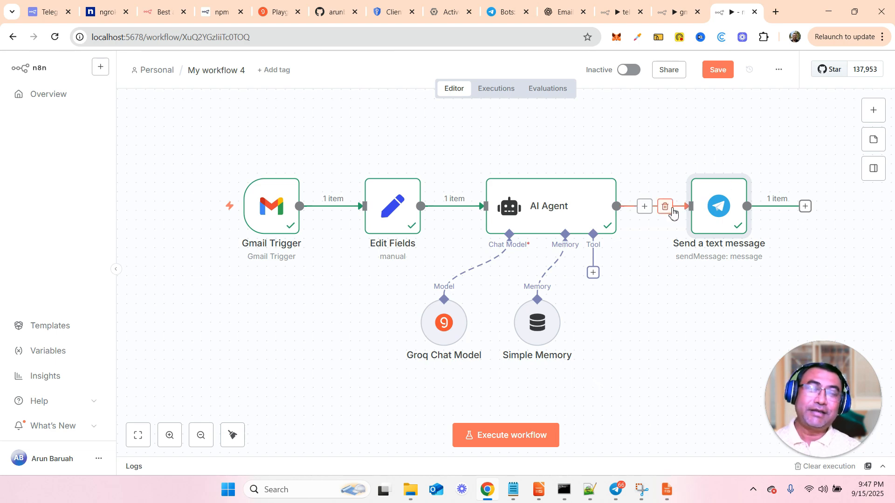